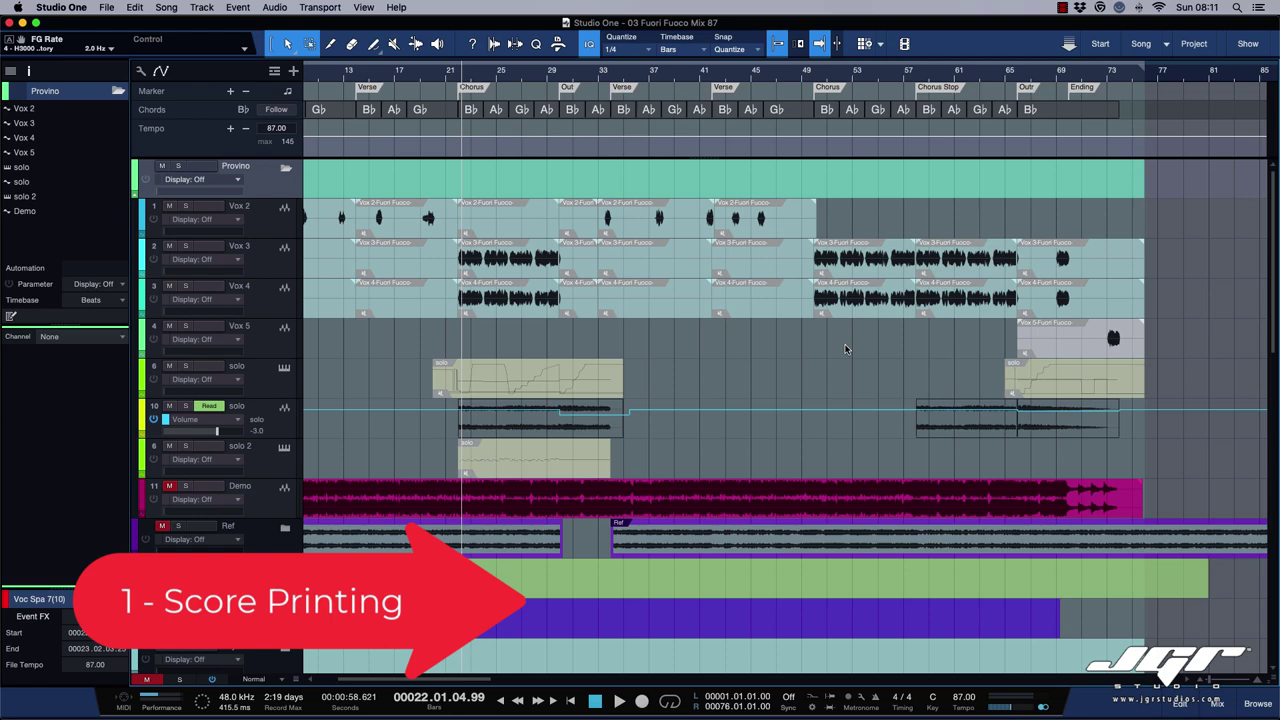
- Open the Drums part in the score editor and display its notation in page view
scroll(845, 349, down, 20)
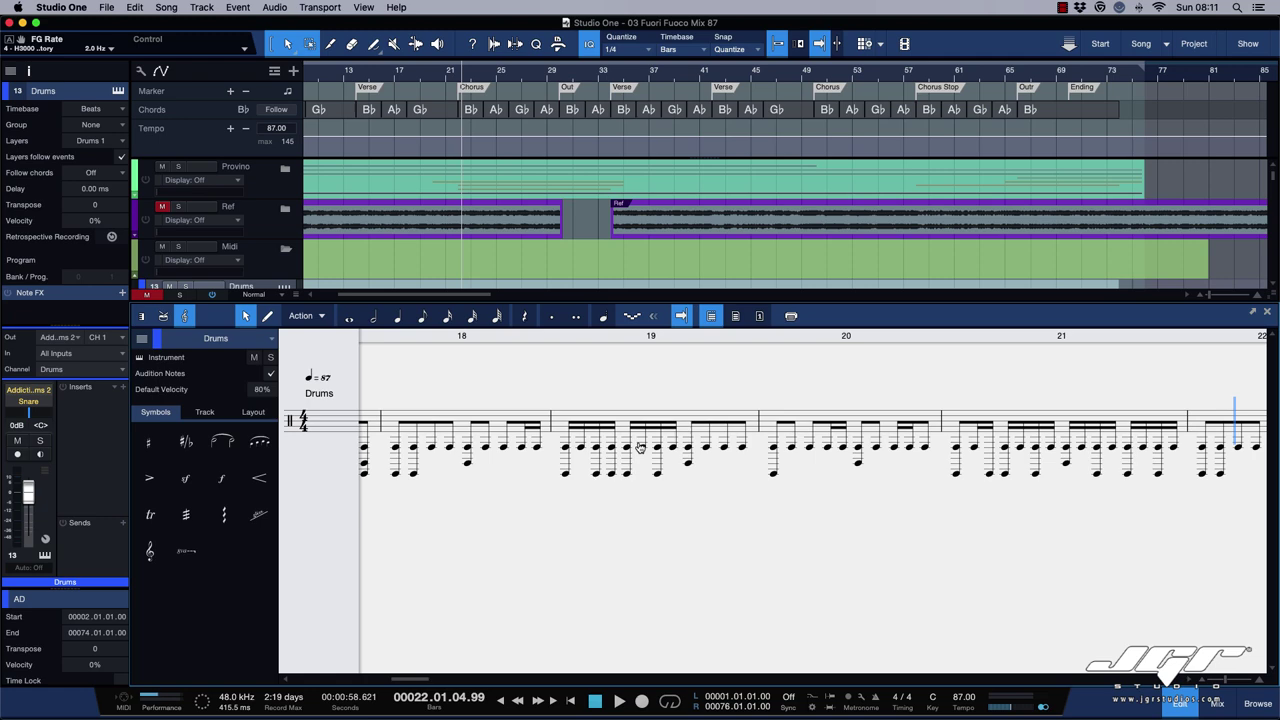
click(735, 316)
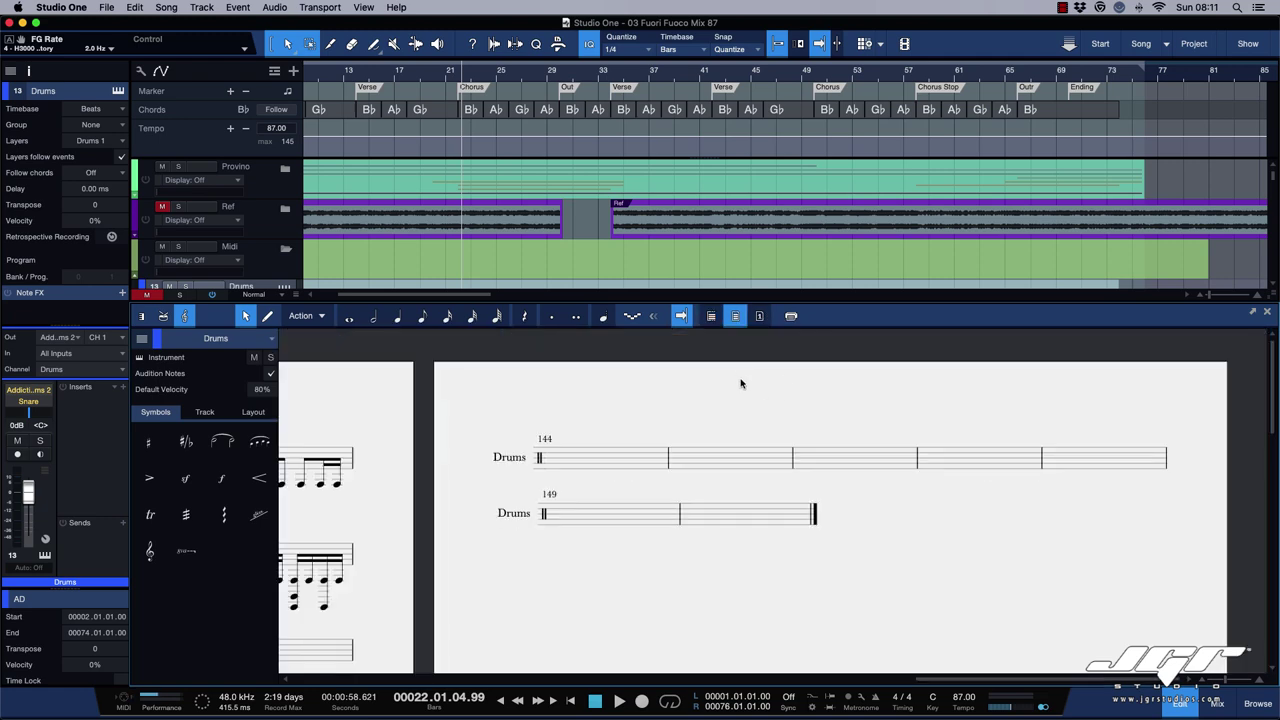
- Look through the pages of the Drums score to examine how the notation is laid out
scroll(587, 380, left, 10)
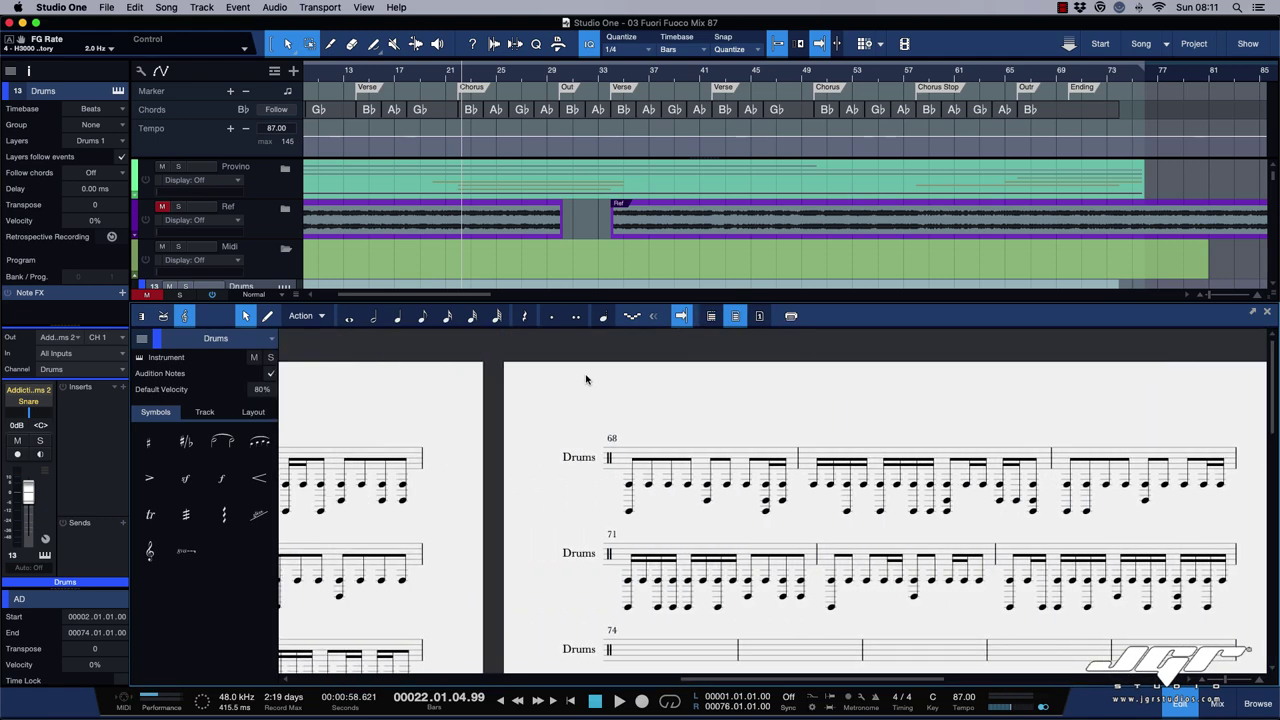
scroll(587, 380, left, 5)
scroll(590, 380, down, 10)
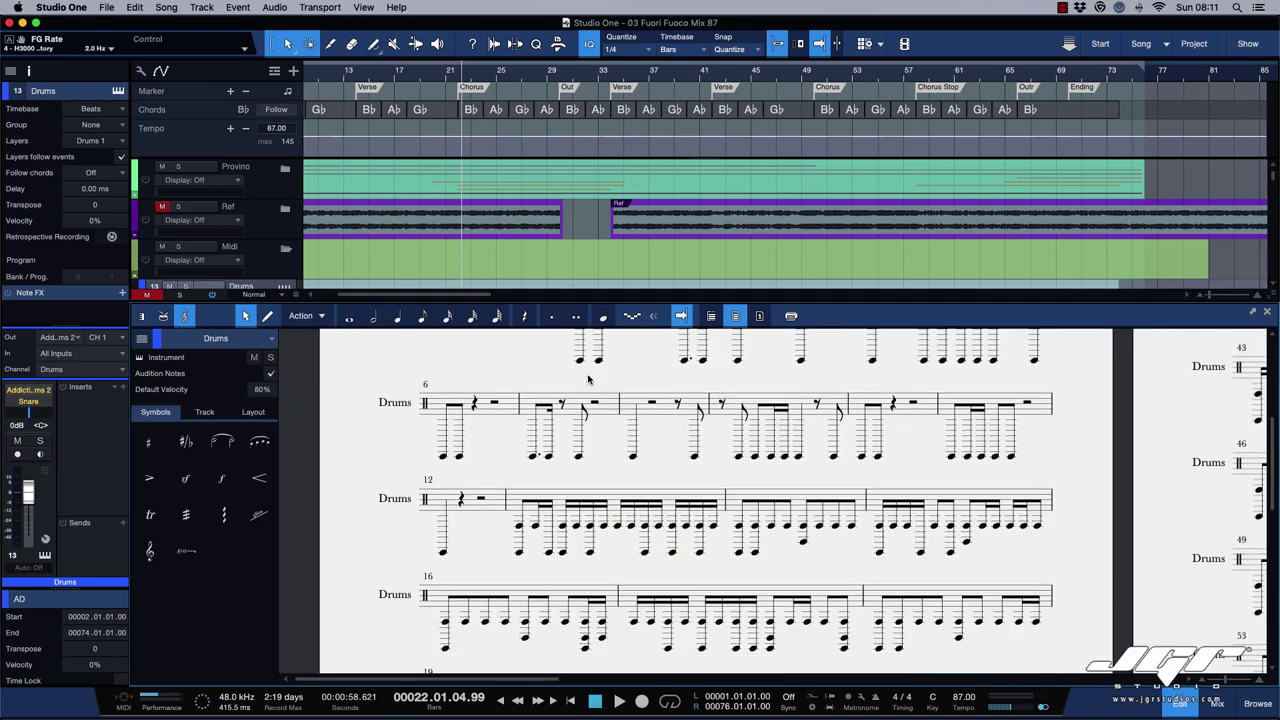
scroll(588, 380, down, 2)
scroll(588, 380, up, 10)
scroll(588, 380, right, 8)
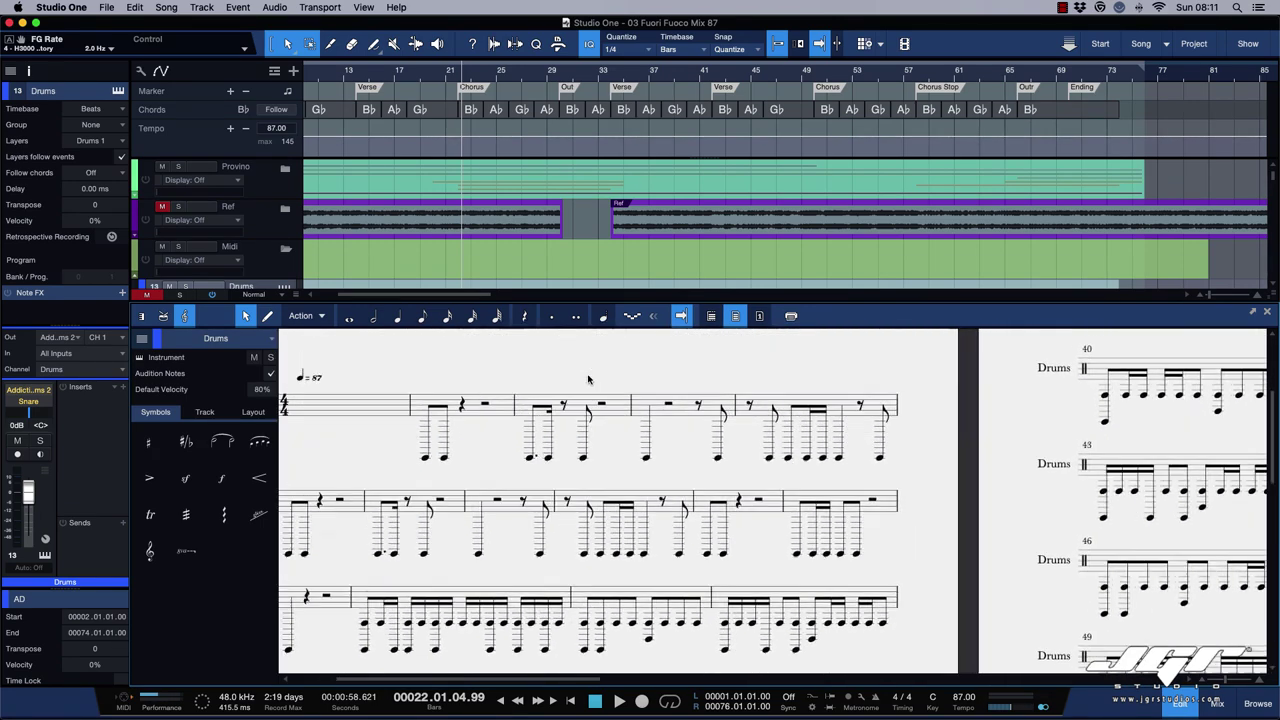
scroll(588, 380, right, 5)
scroll(588, 380, left, 5)
scroll(588, 380, down, 10)
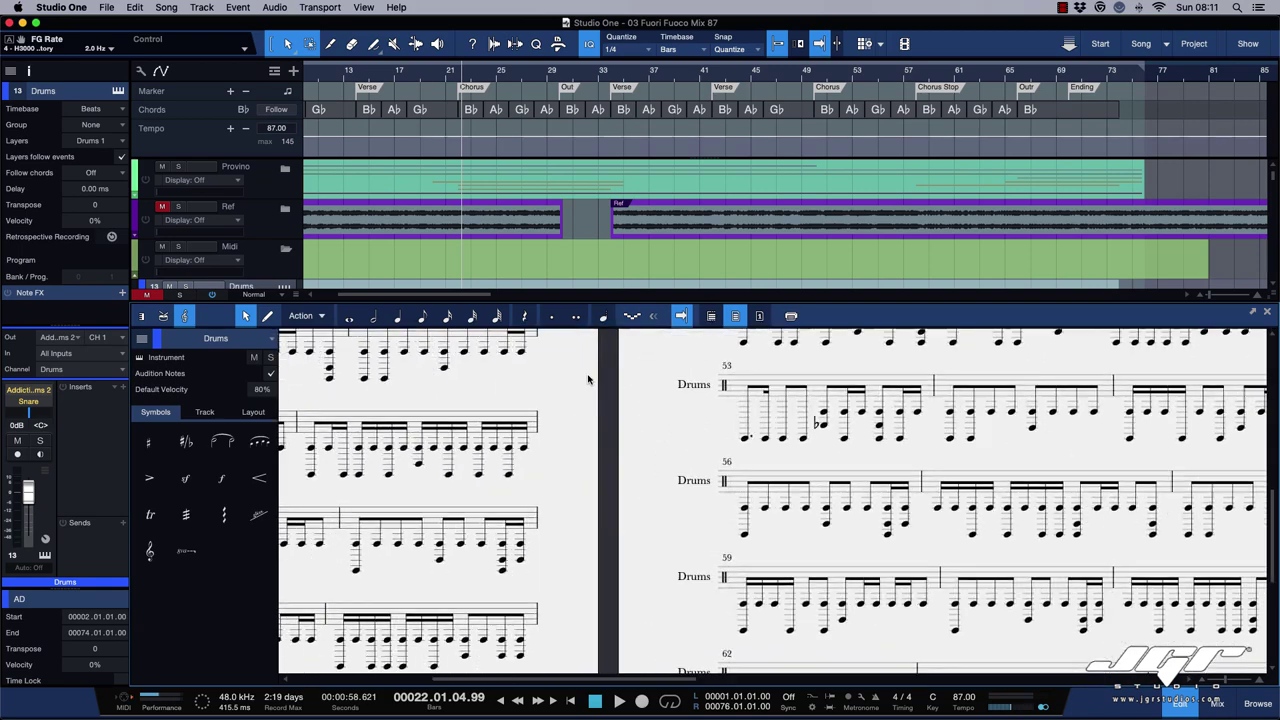
scroll(588, 380, right, 8)
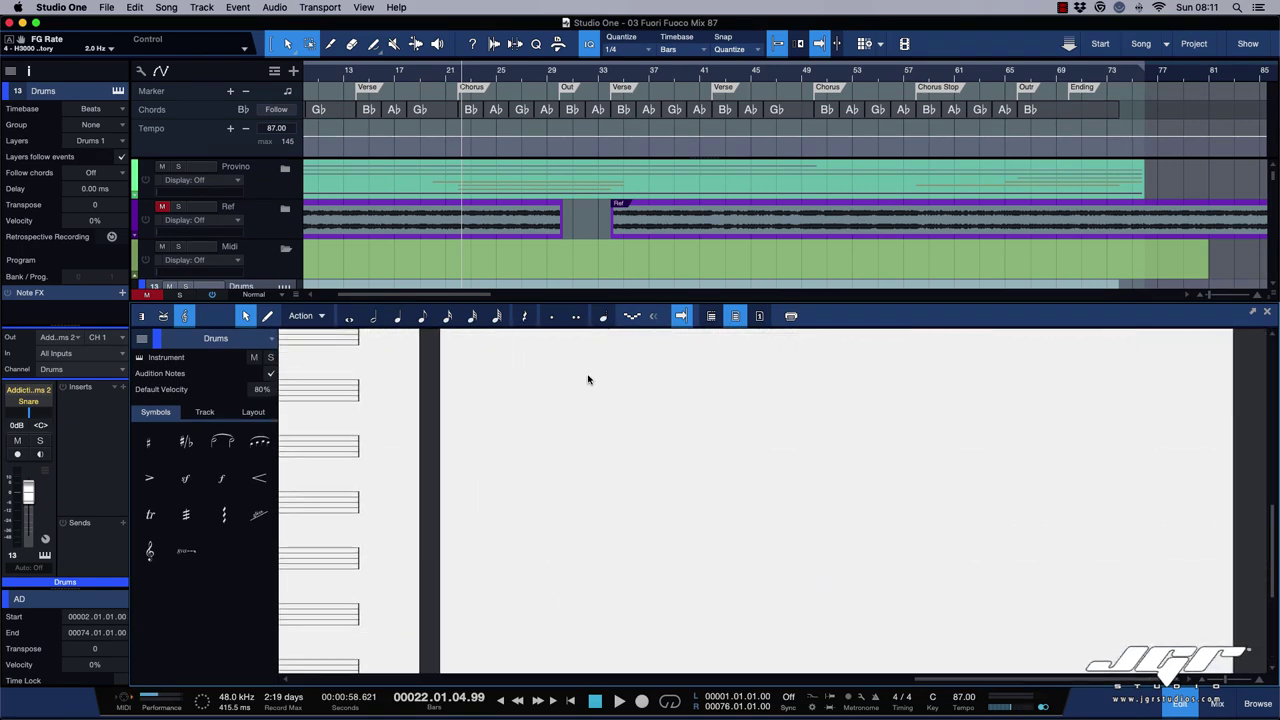
scroll(588, 380, up, 6)
scroll(588, 380, right, 4)
scroll(588, 380, left, 3)
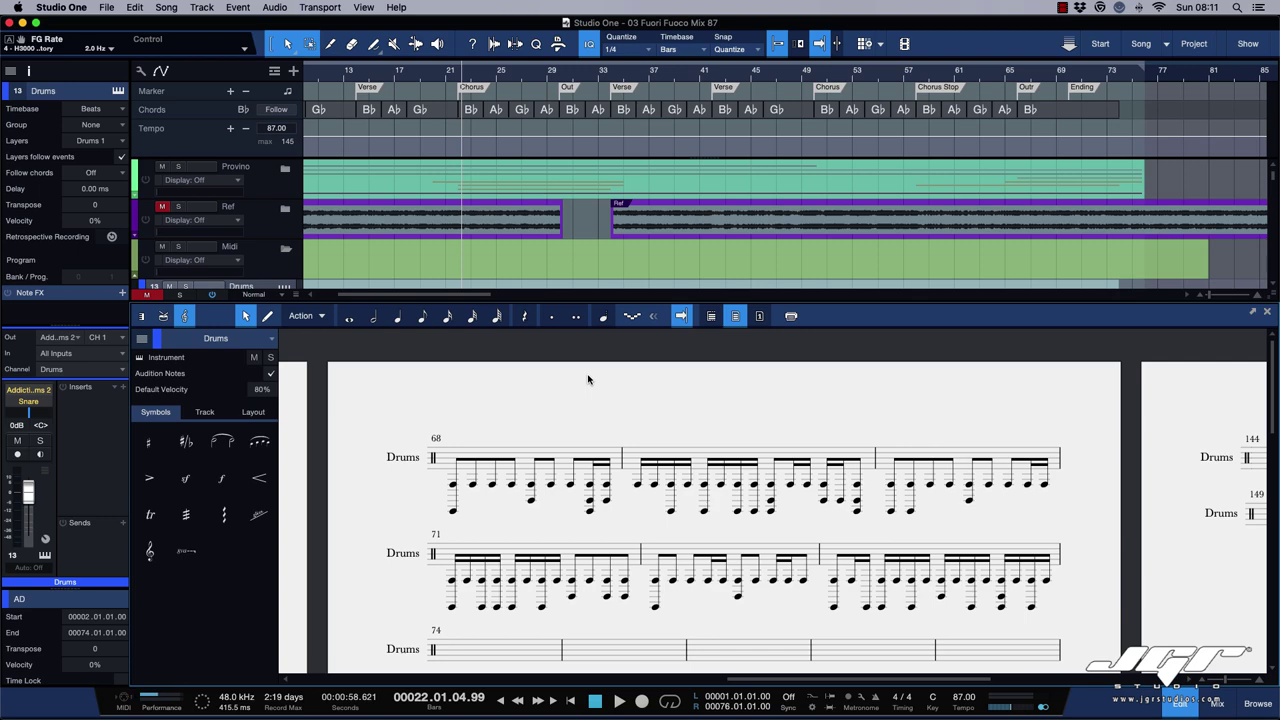
scroll(588, 380, left, 1)
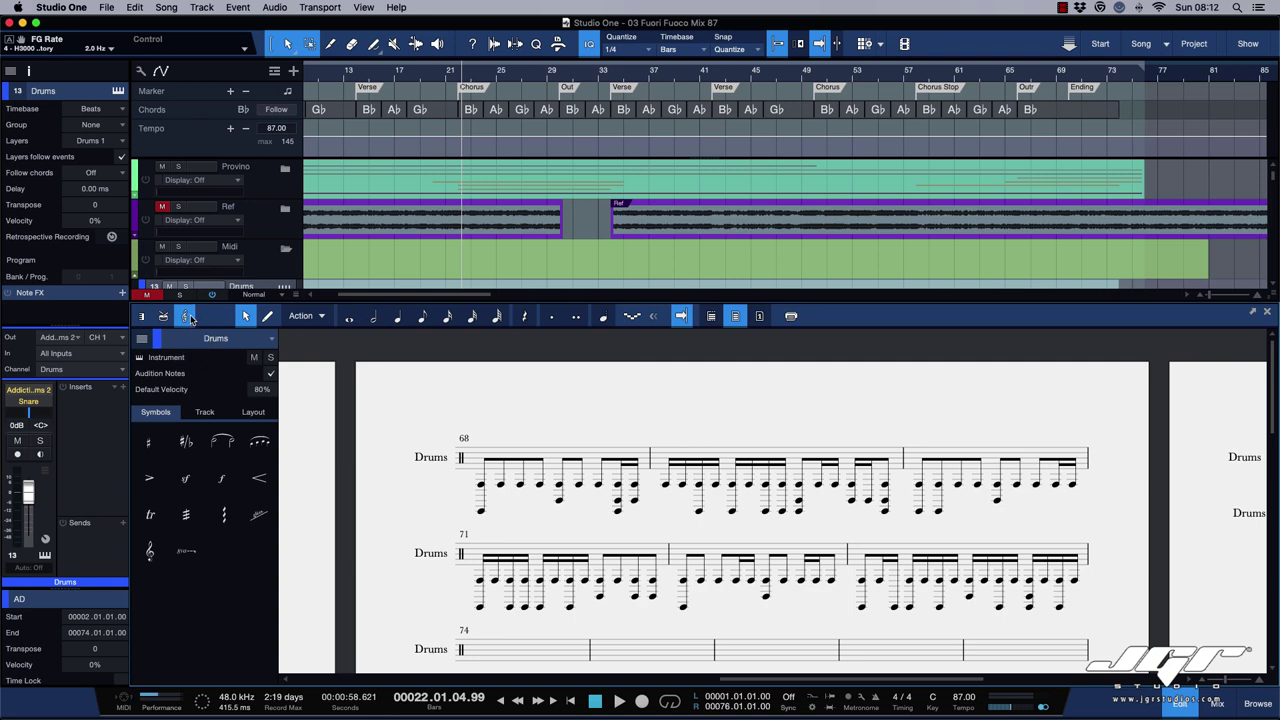
- Compare the Drums score in continuous, page and single-track views, returning to page view
click(711, 316)
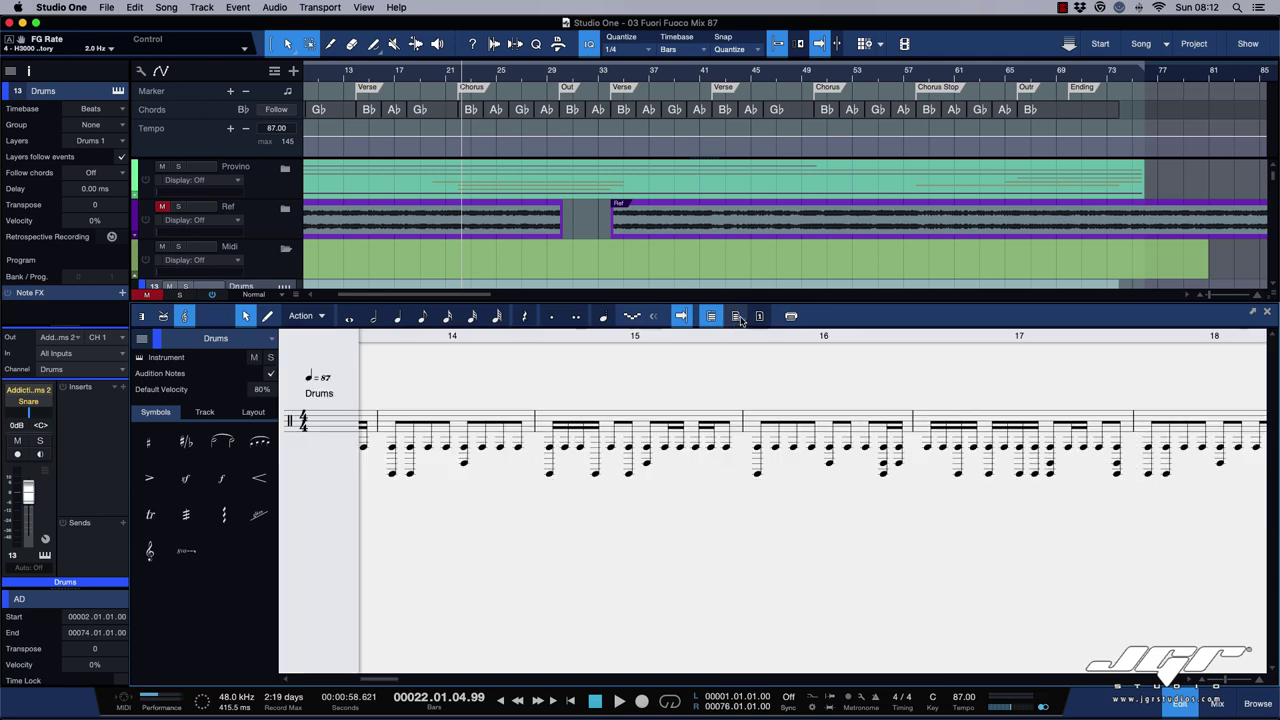
click(738, 317)
click(759, 316)
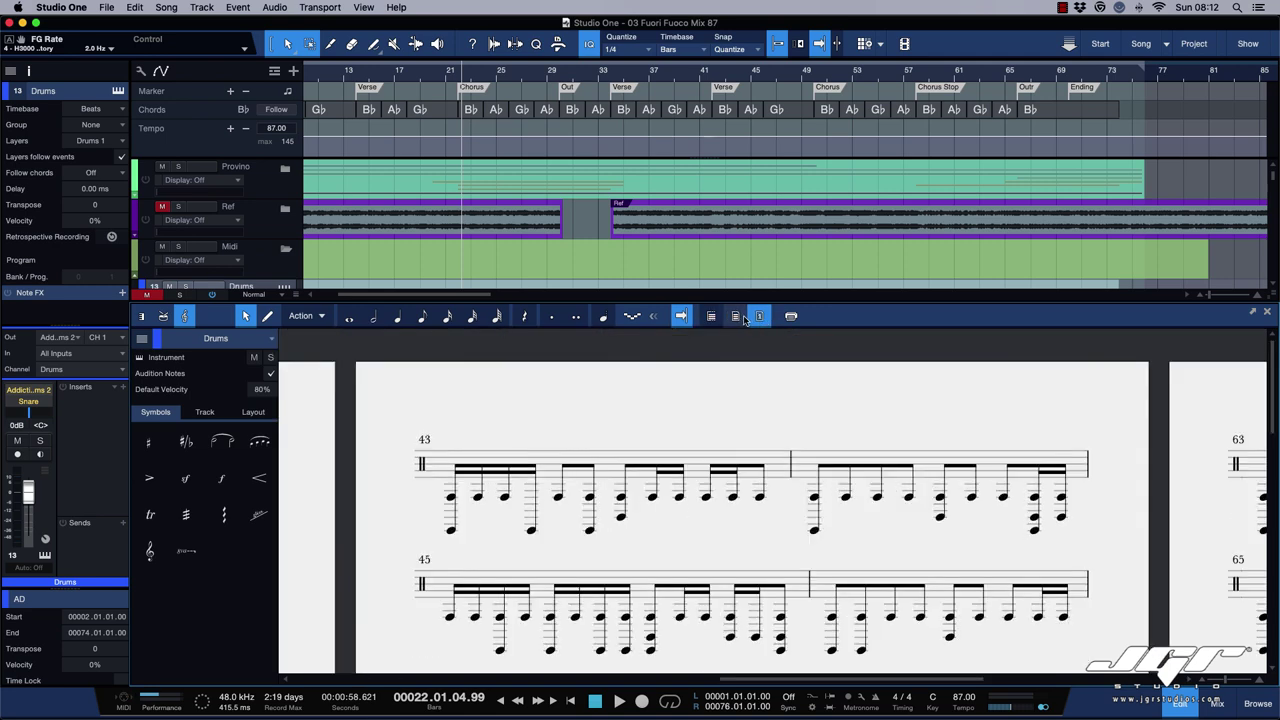
click(738, 317)
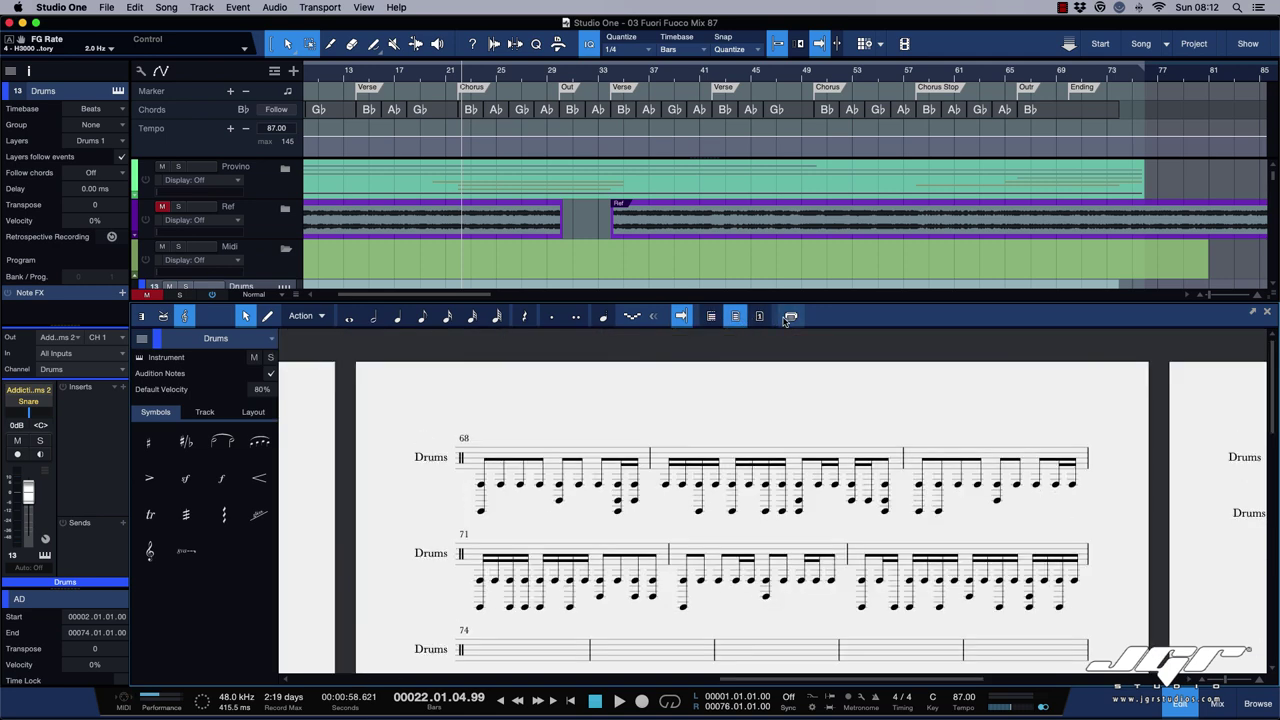
- Open the print dialog for the Drums score, check its PDF output options and cancel printing
click(788, 317)
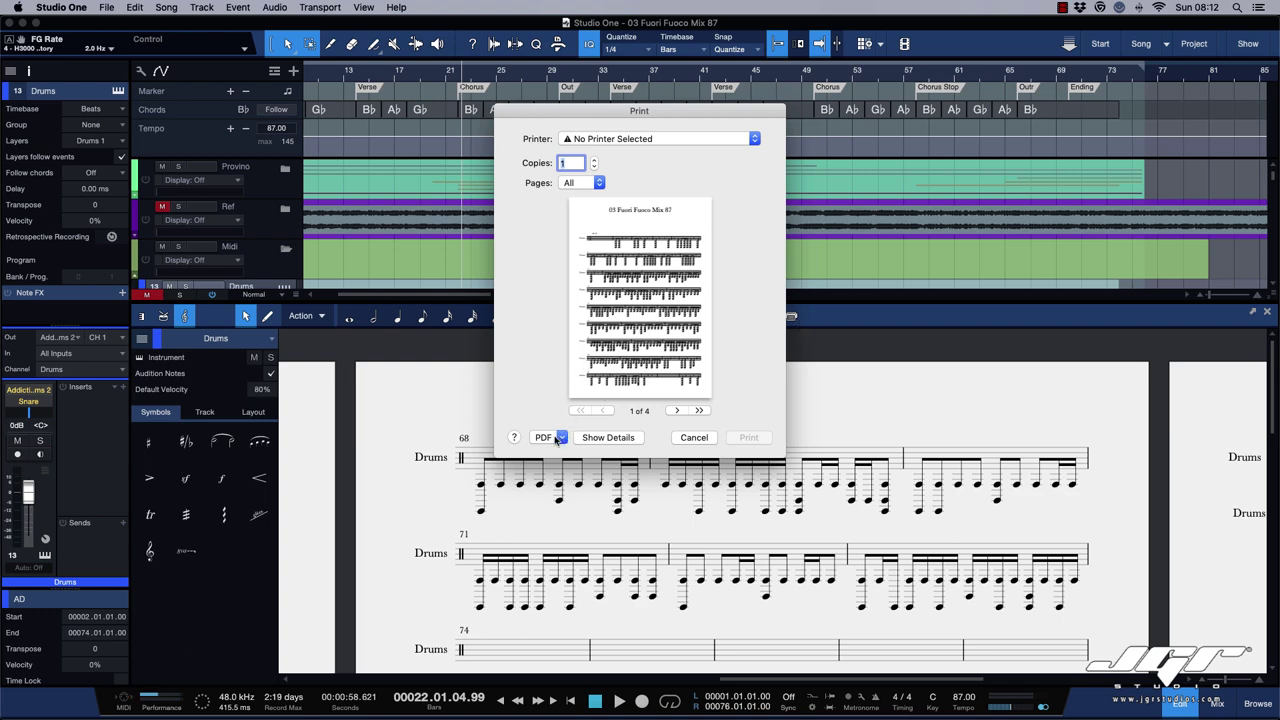
click(562, 438)
click(533, 401)
click(703, 440)
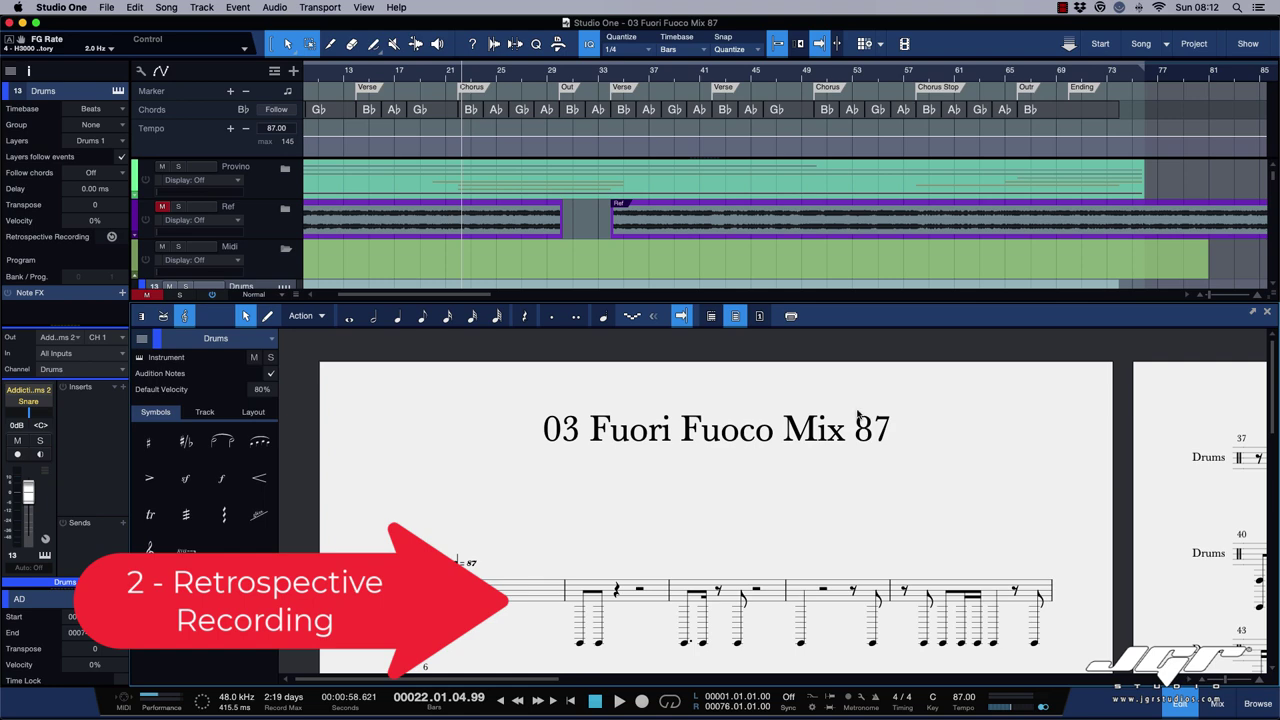
- Close the score editor and look over the song's tracks in the arrangement
click(1267, 312)
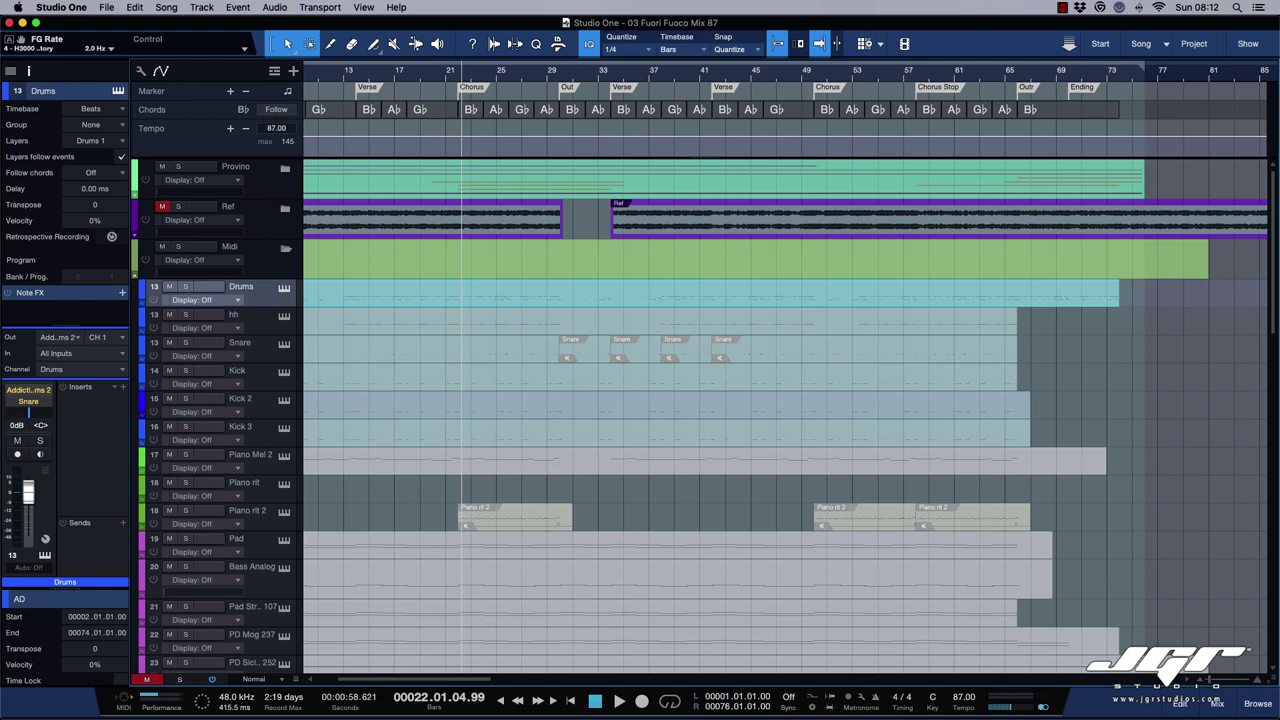
scroll(1146, 385, down, 20)
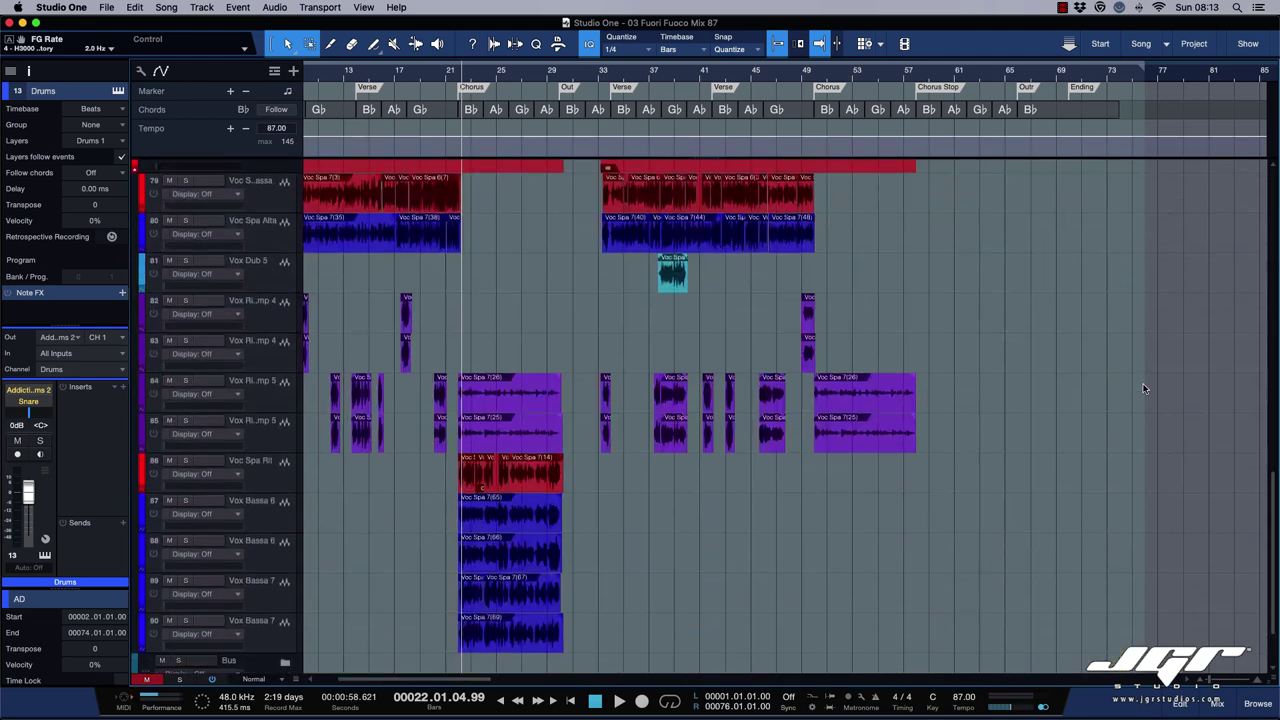
scroll(1145, 389, down, 2)
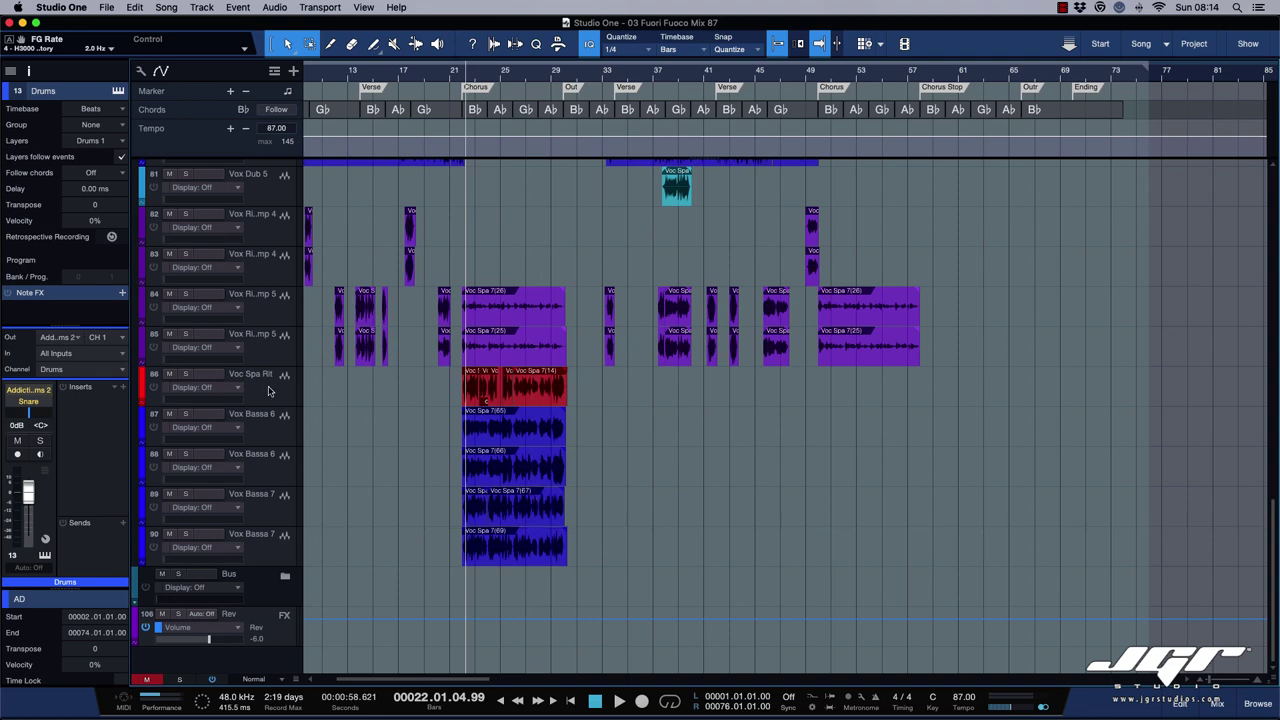
scroll(270, 388, up, 20)
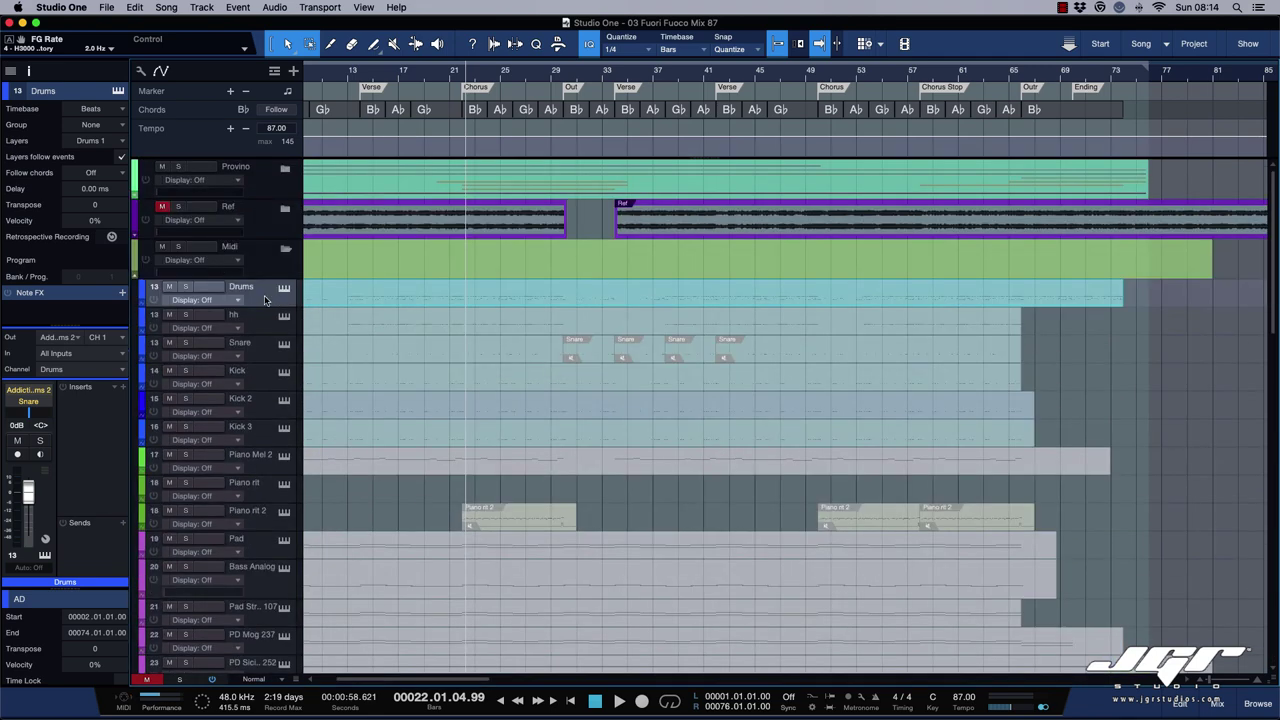
- Assign the ANA 2 instrument to the retrospective track and open the instrument's editor
click(100, 355)
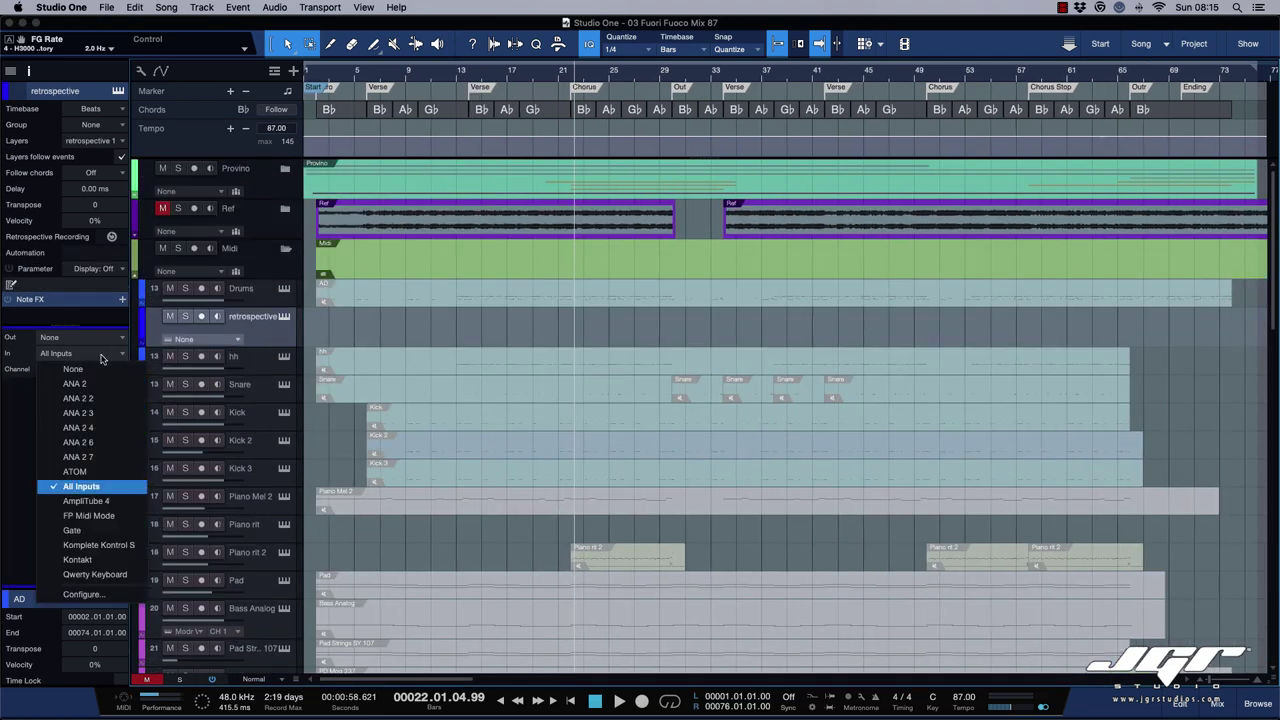
click(76, 383)
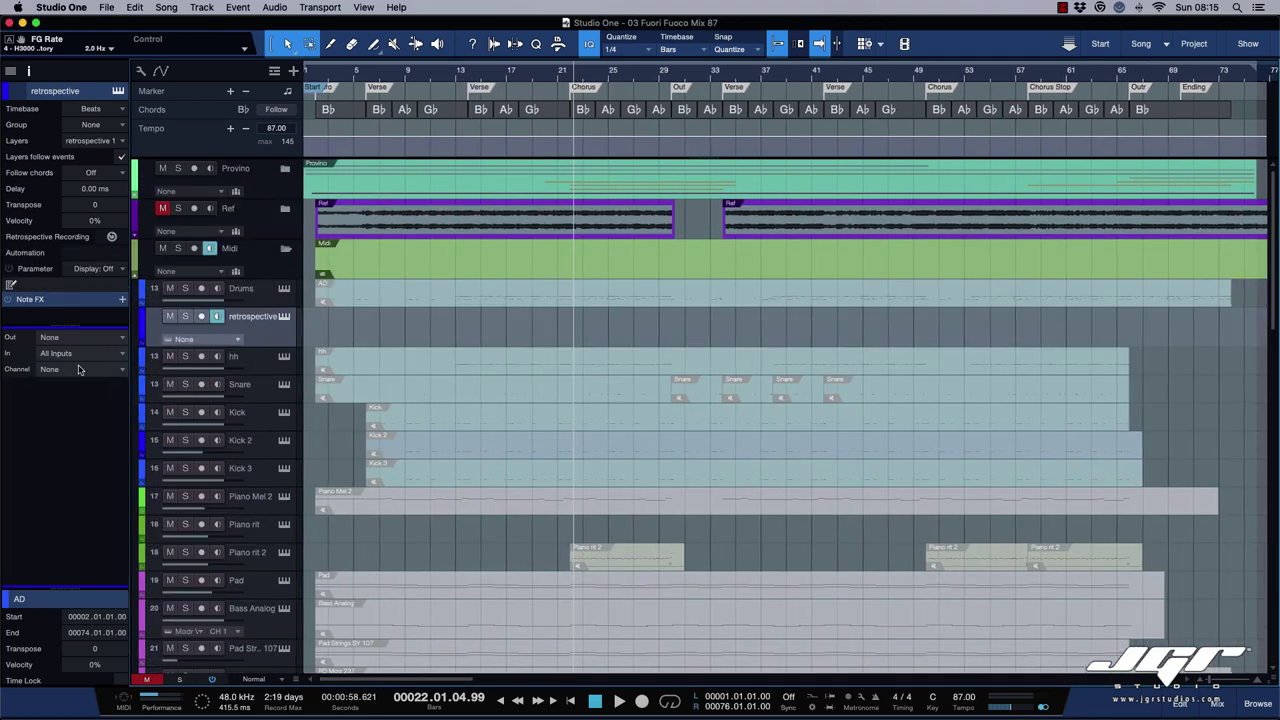
click(286, 318)
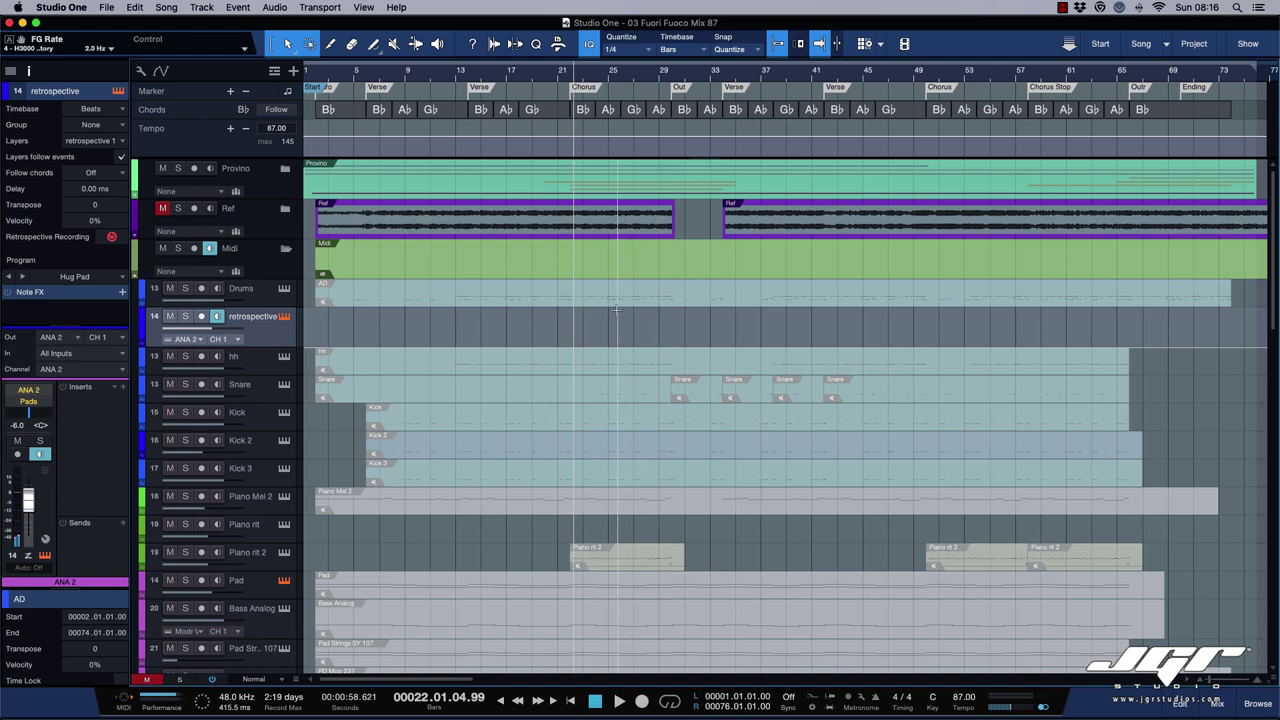
- Retrieve the retrospective recording onto the retrospective track and show the captured part in the piano note editor
key(shift+KP_Multiply)
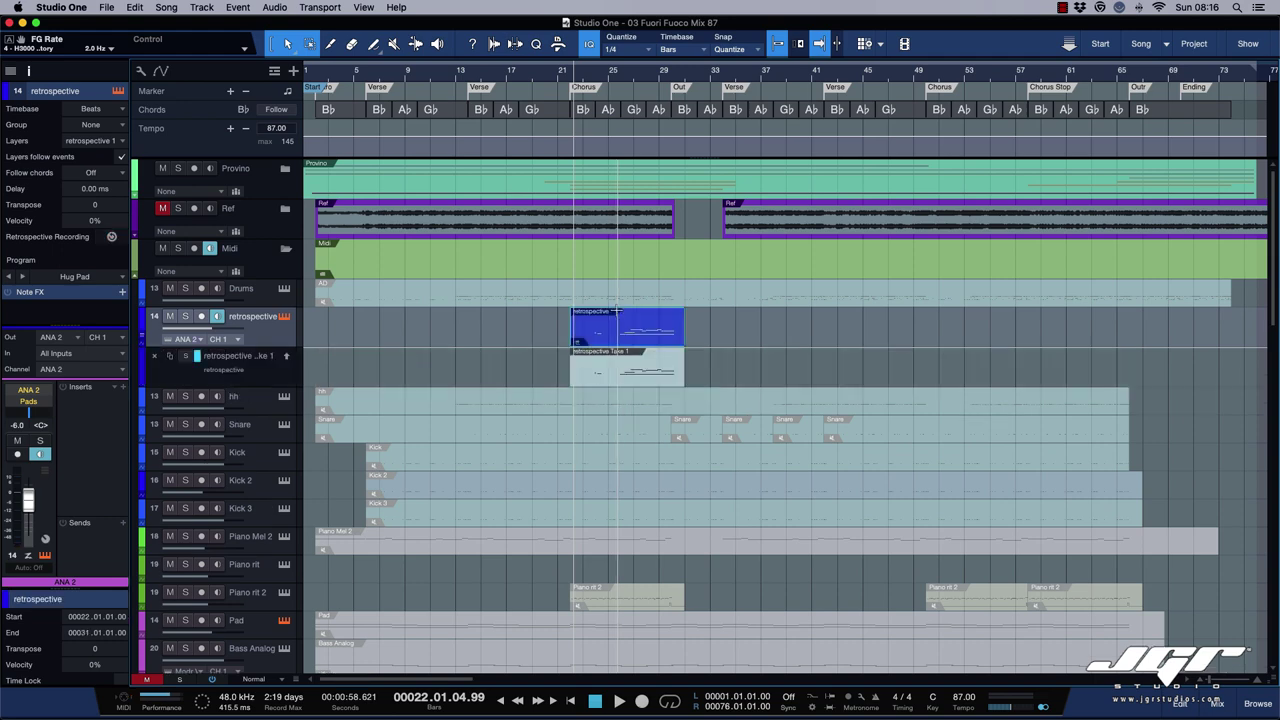
double_click(661, 339)
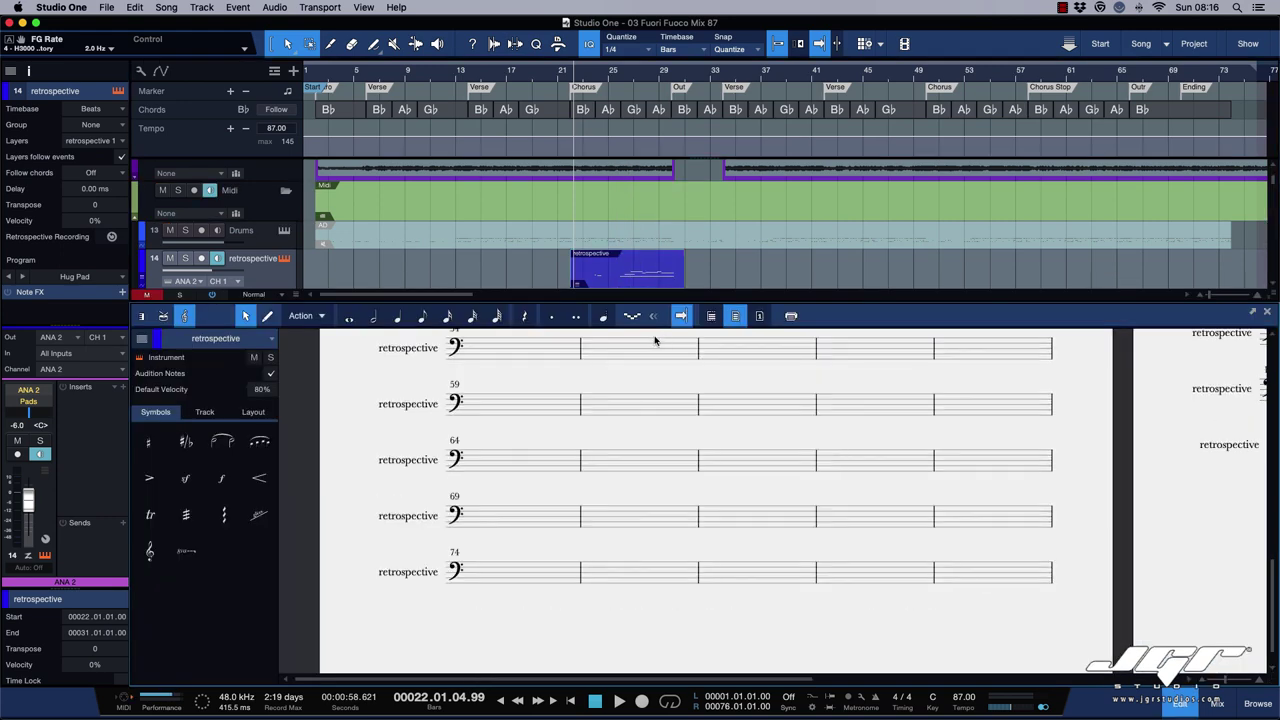
click(143, 317)
click(143, 317)
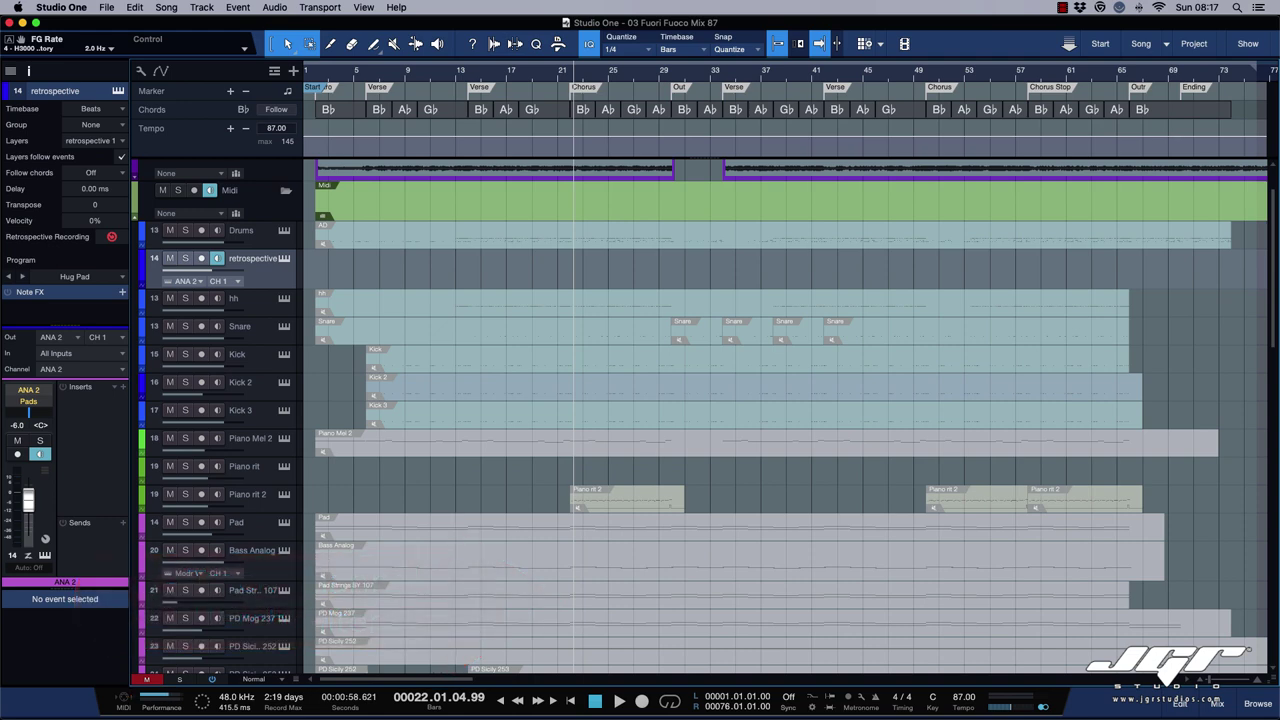
- Show the track list beside the arrangement
scroll(1062, 337, down, 10)
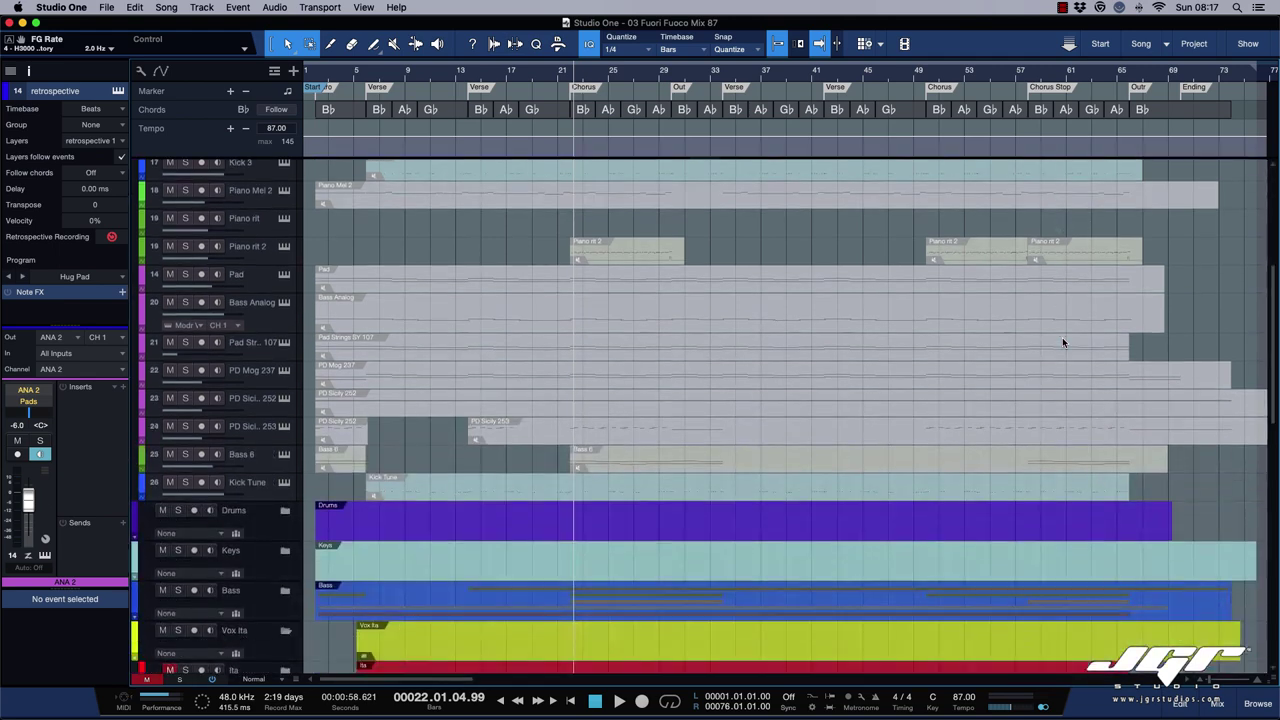
scroll(1062, 343, down, 6)
scroll(1063, 342, down, 1)
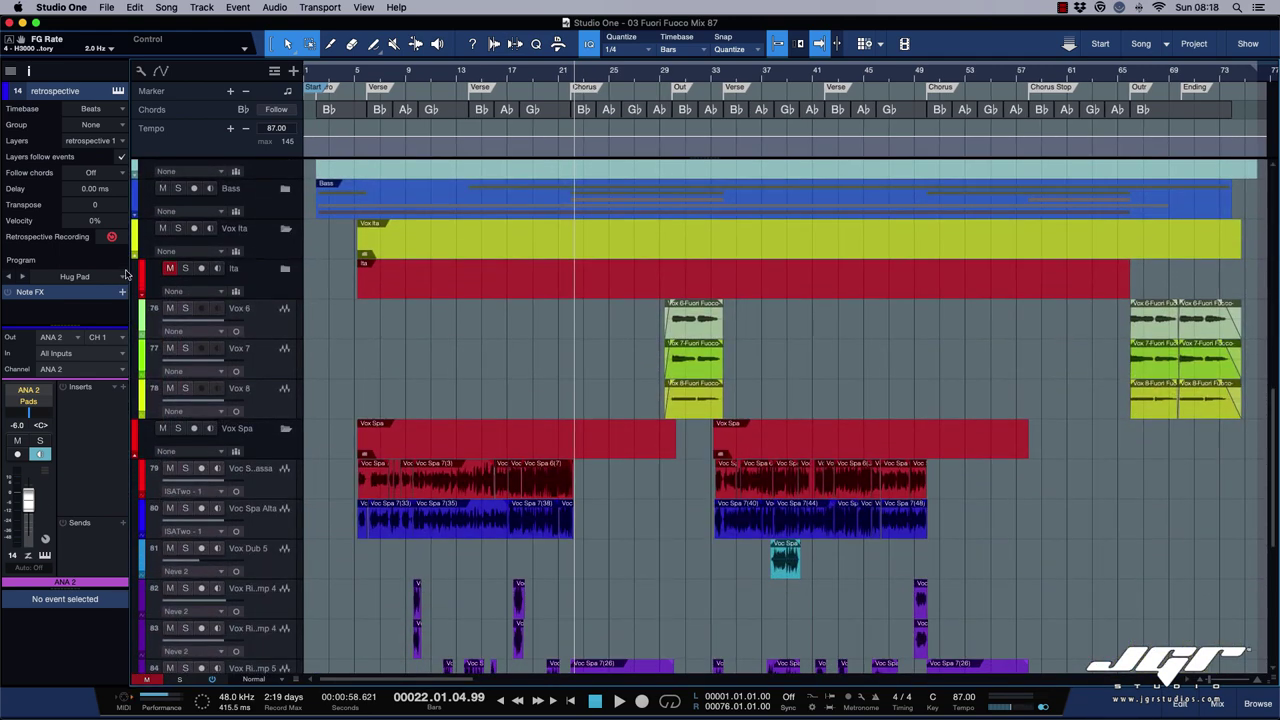
click(11, 71)
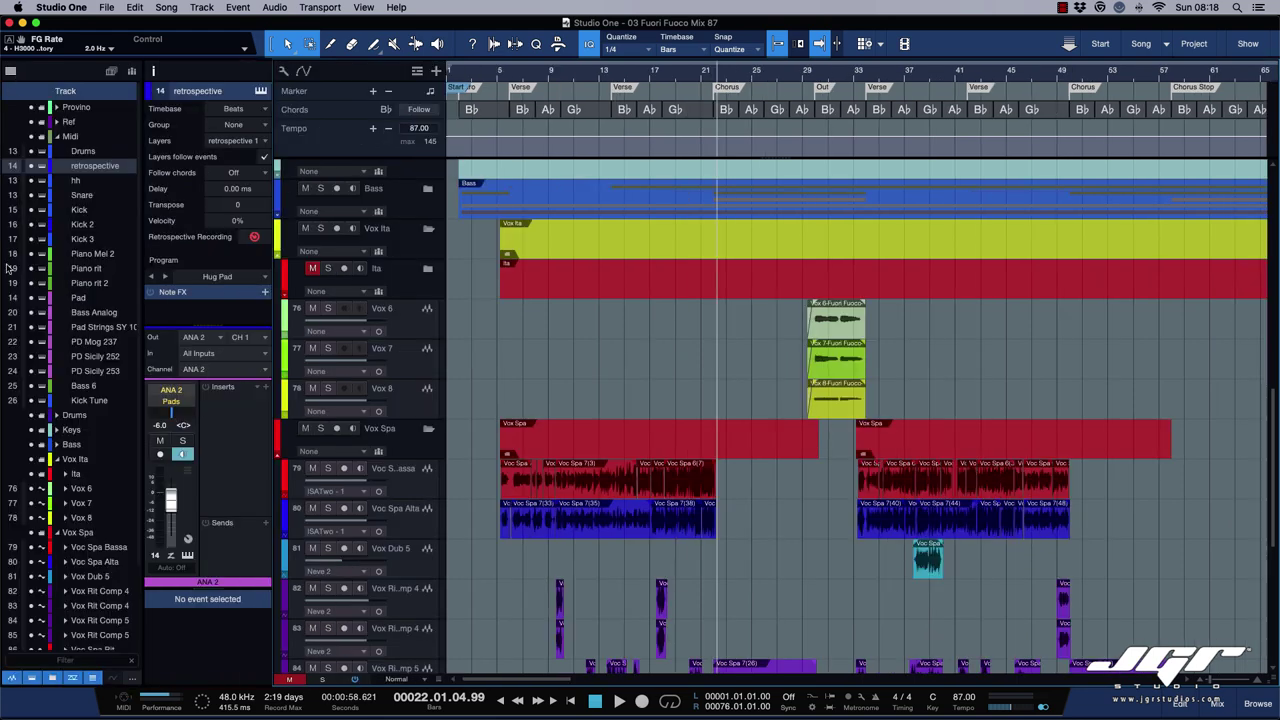
- Hide the audio, instrument, folder and bus/FX tracks with the track list's type filters
click(13, 680)
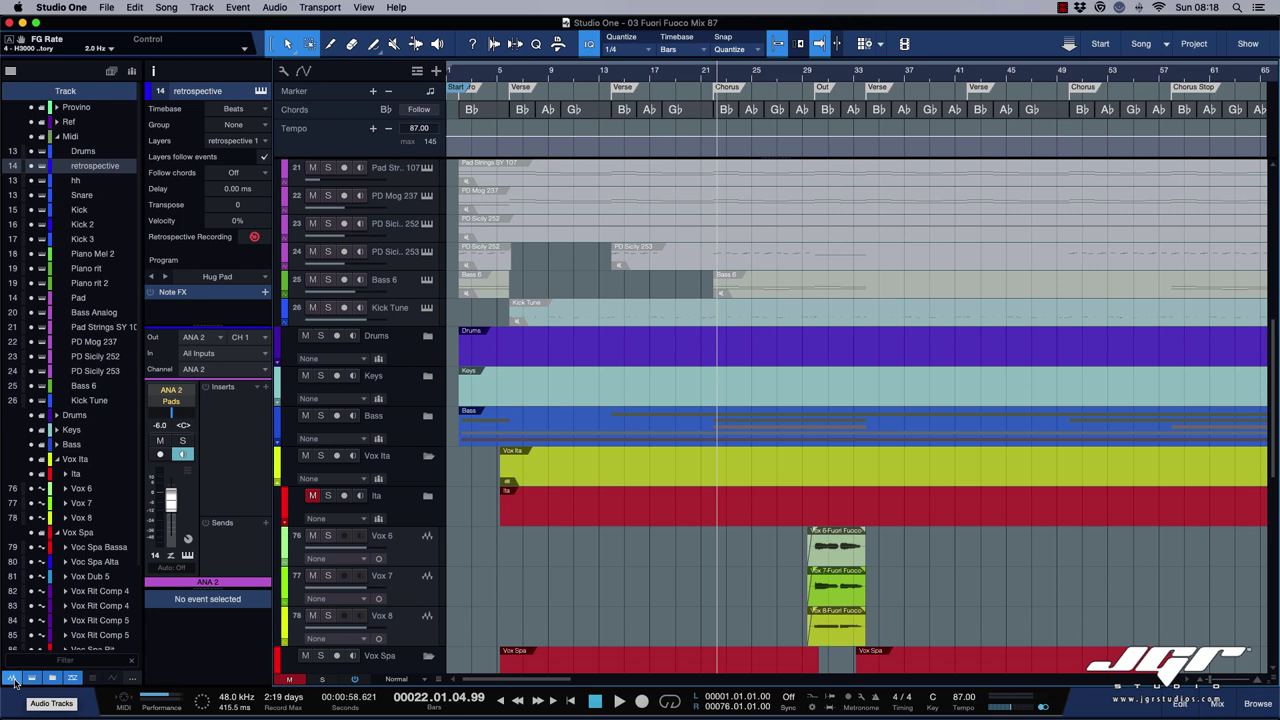
click(13, 680)
click(32, 679)
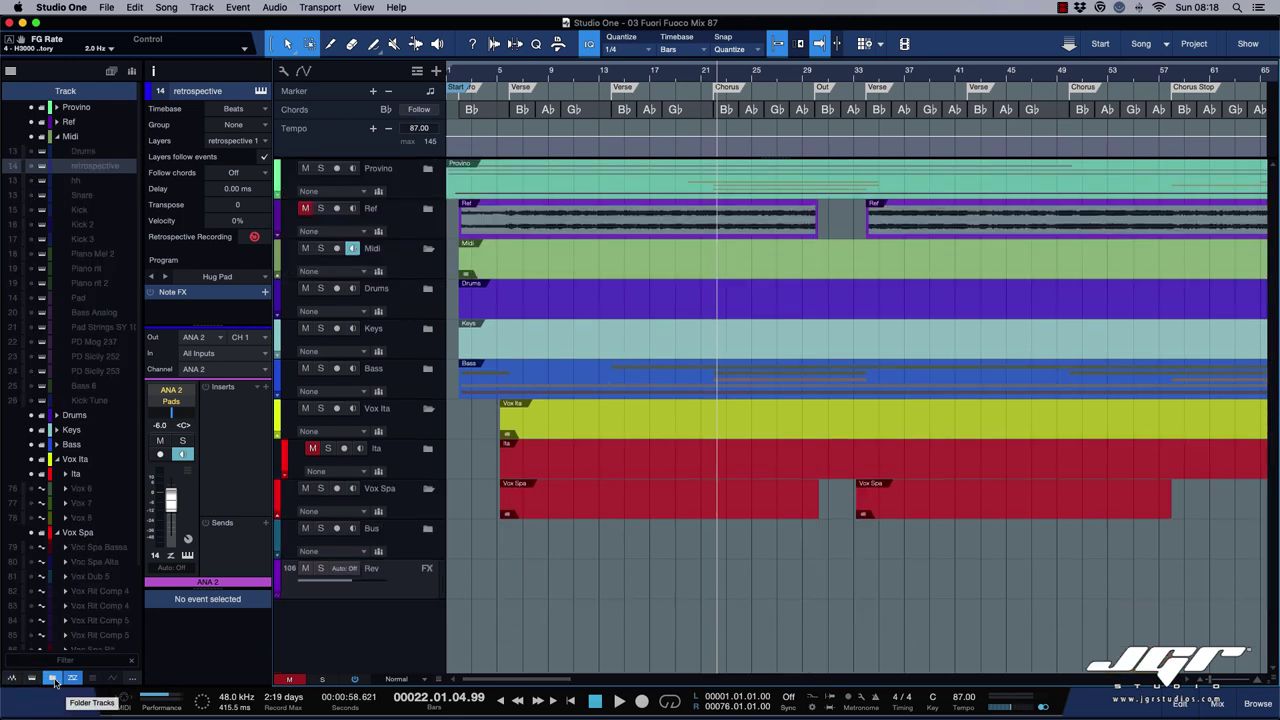
click(54, 681)
click(73, 681)
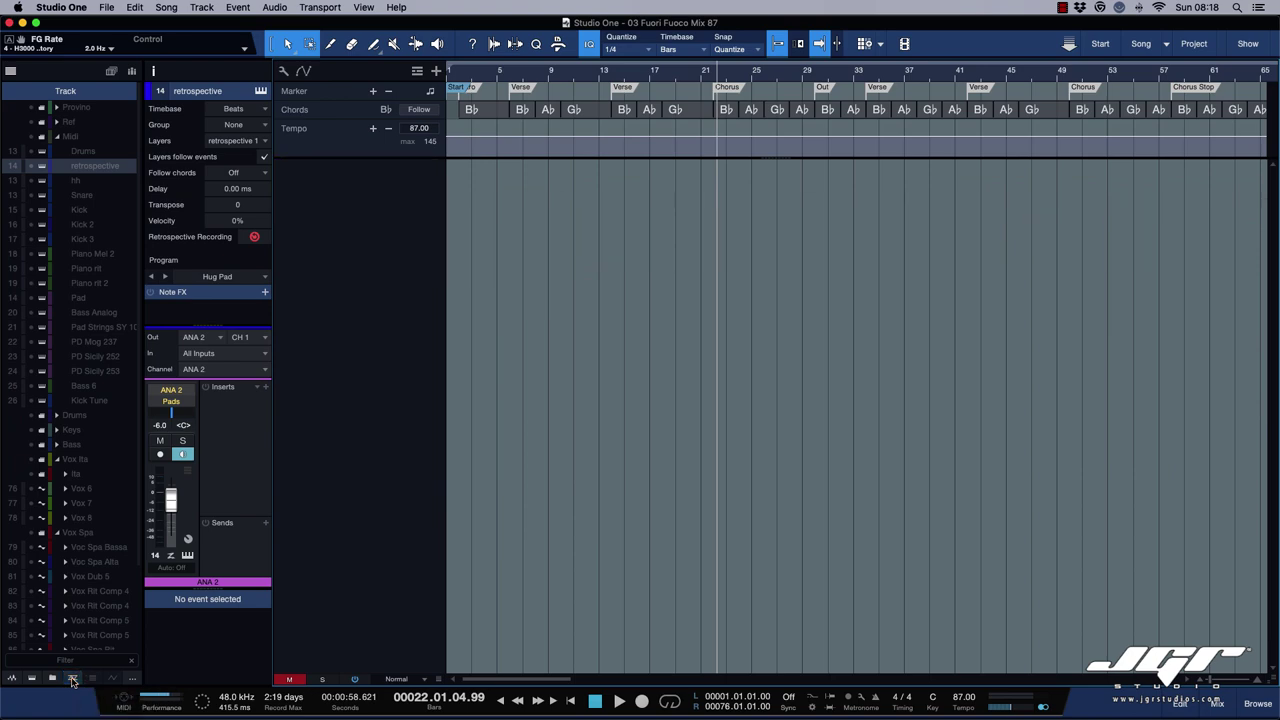
- Show the bus/FX, folder, audio and instrument tracks again with the track list's type filters
click(73, 681)
click(53, 681)
click(35, 681)
click(33, 680)
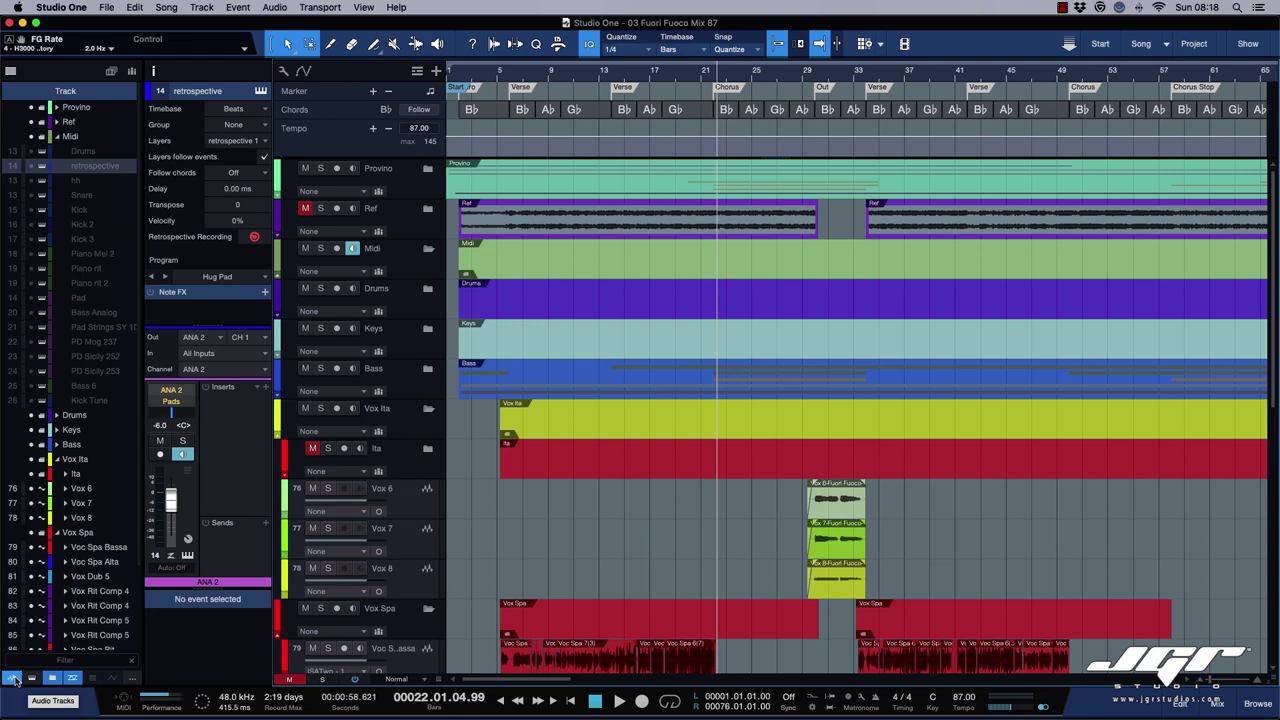
click(14, 680)
click(14, 680)
click(33, 680)
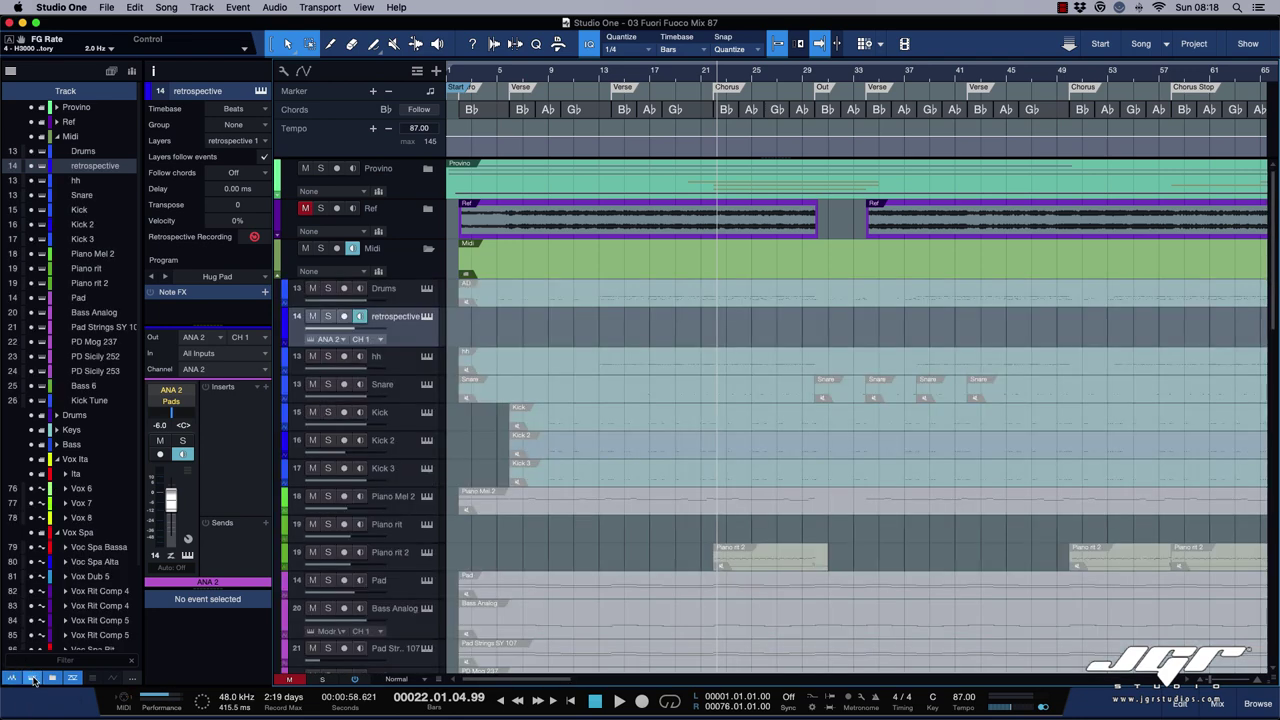
- Filter the track list by the name "kick"
click(101, 661)
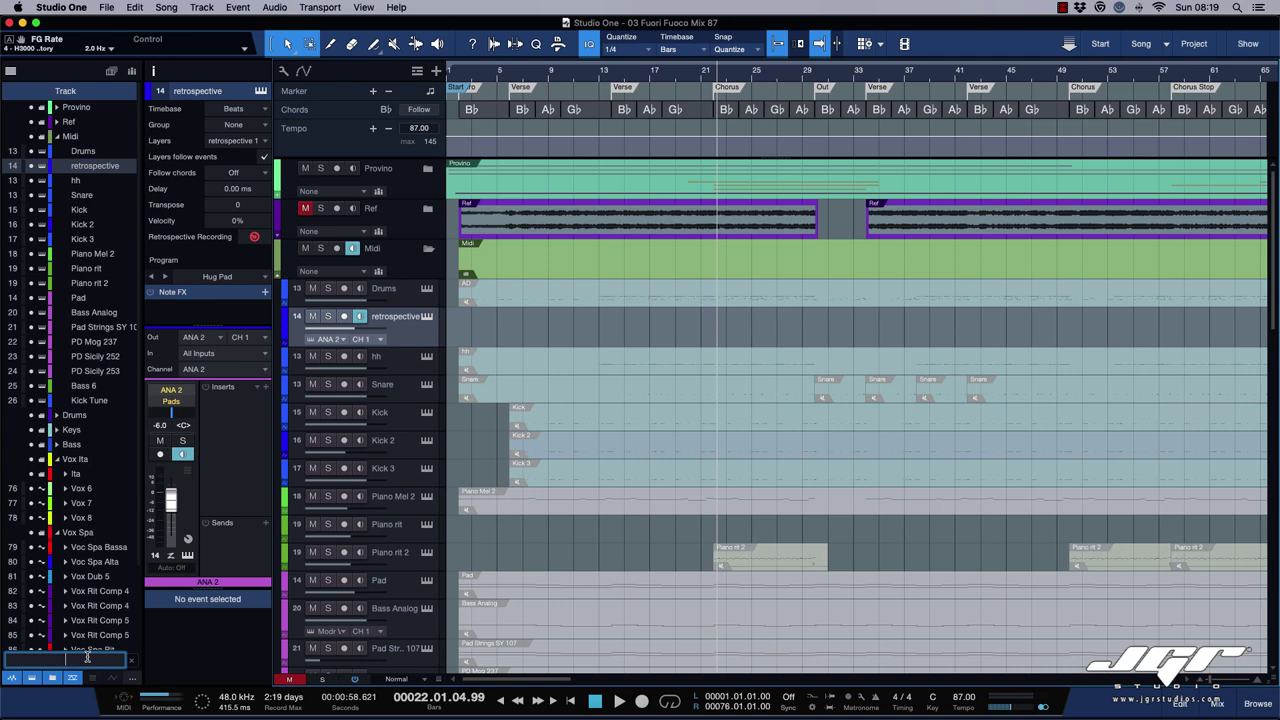
text(kick)
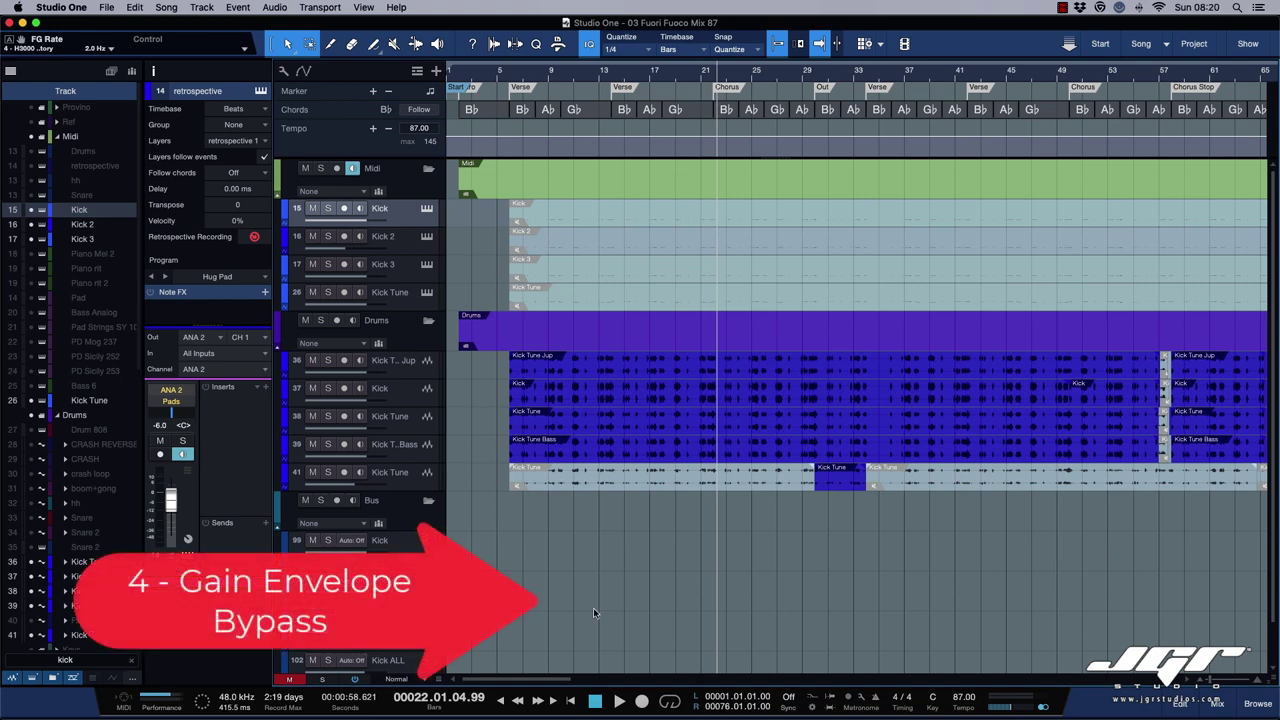
- Select the Kick Tune Jup audio track and increase its height in the arrangement
click(404, 378)
drag(404, 381, 412, 425)
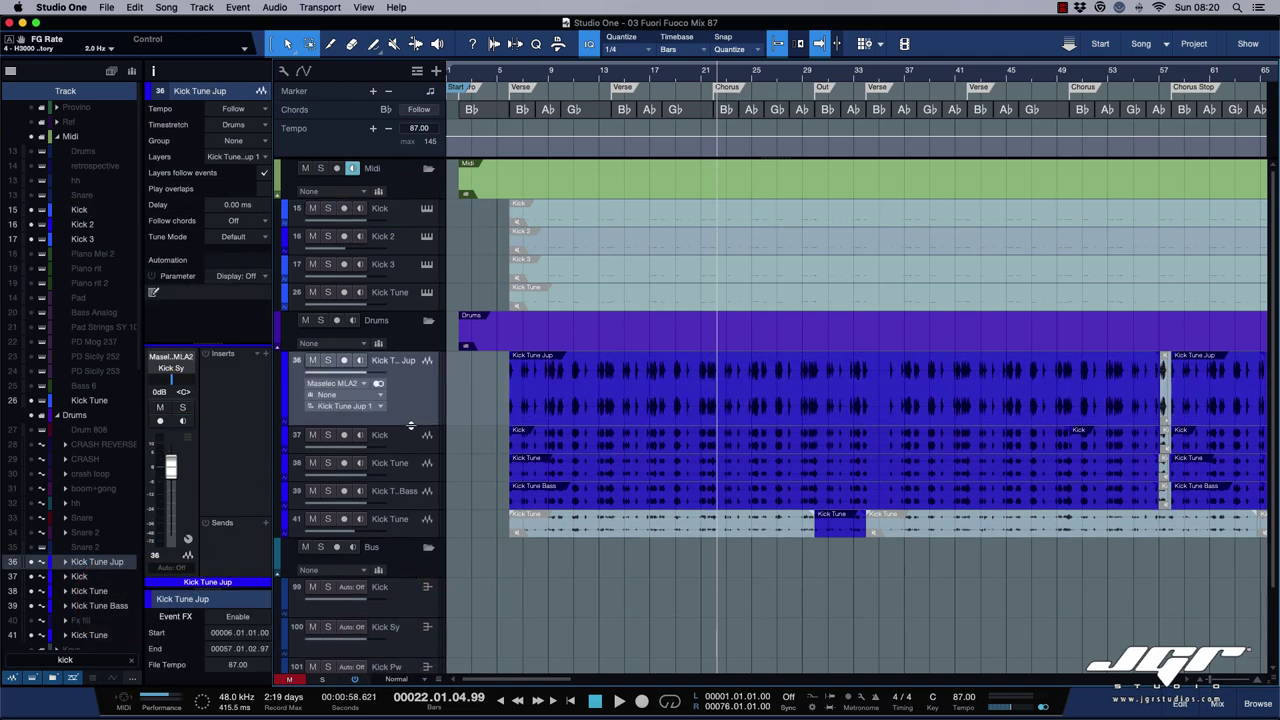
- Enable the gain envelope on the Kick Tune Jup event and toggle its bypass on and off several times, leaving the envelope active
drag(218, 585, 203, 318)
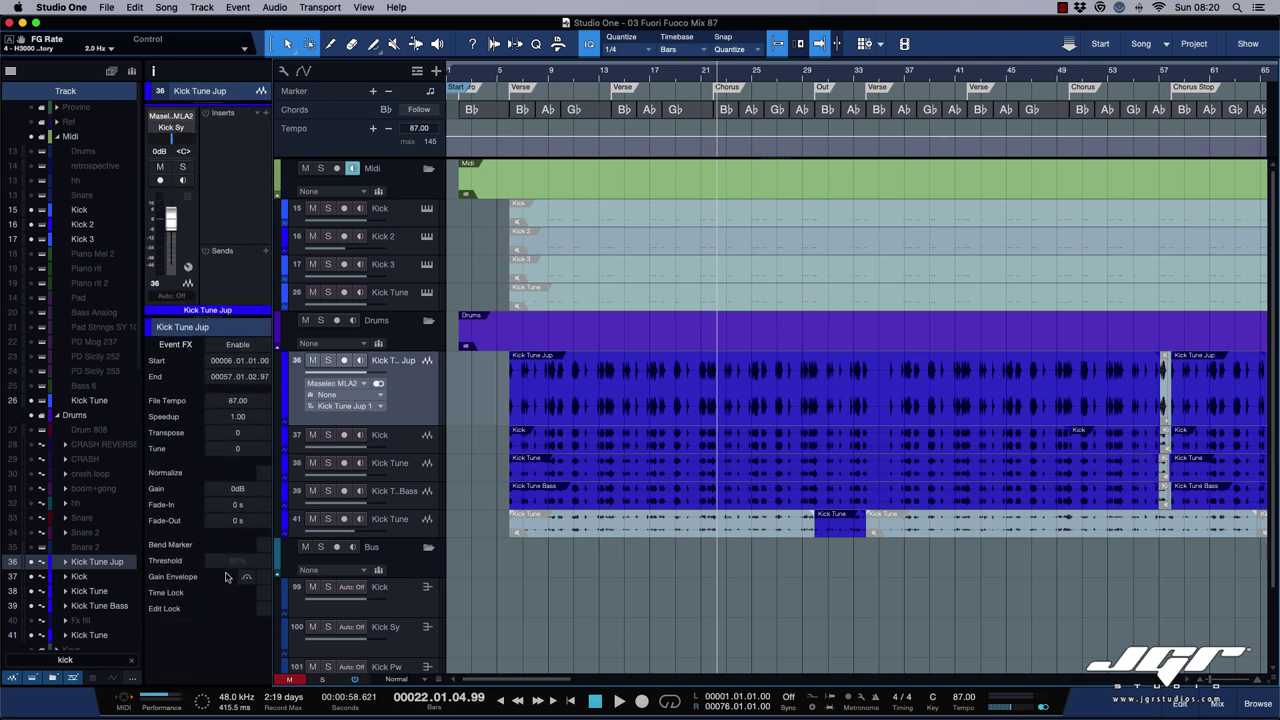
click(264, 579)
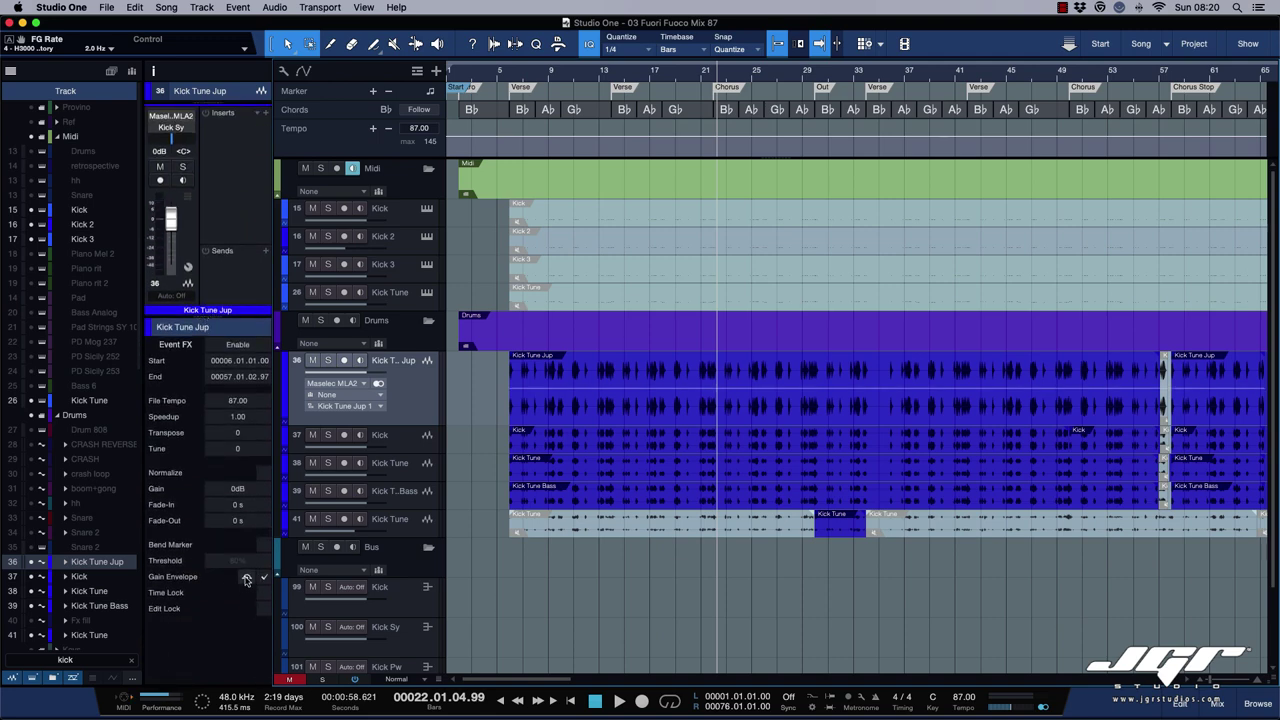
click(246, 578)
click(247, 579)
click(246, 578)
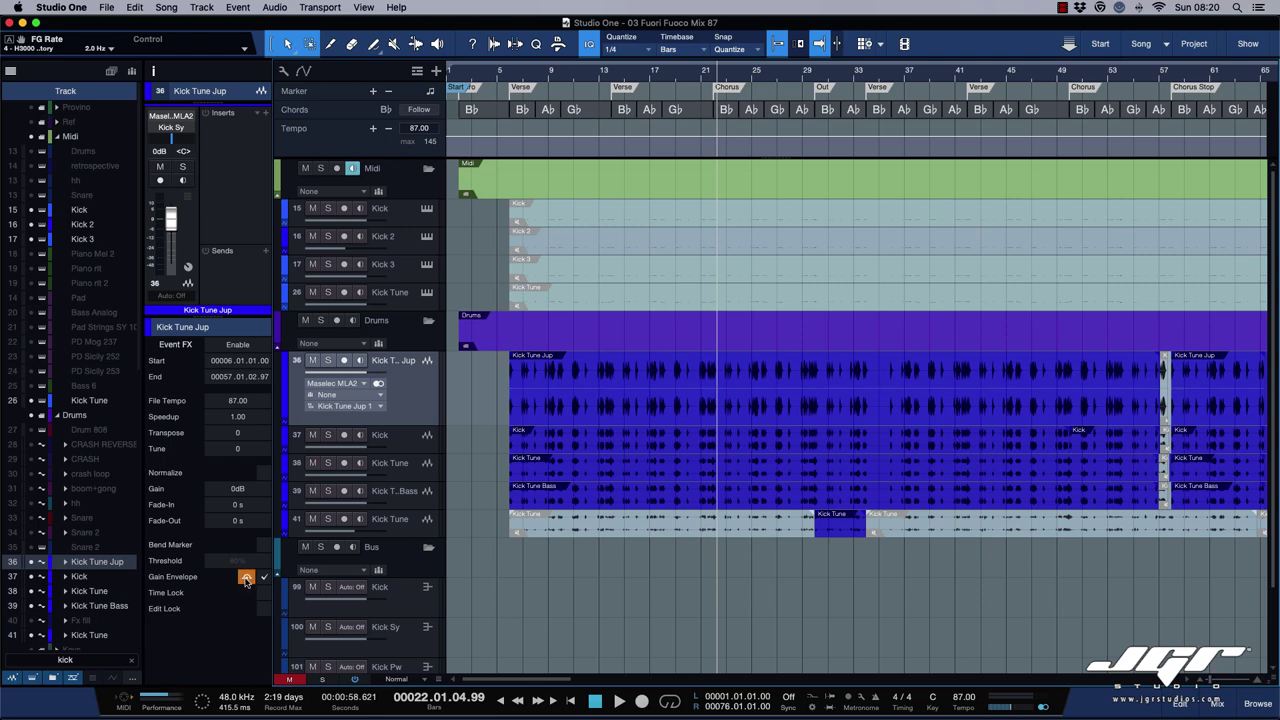
click(246, 578)
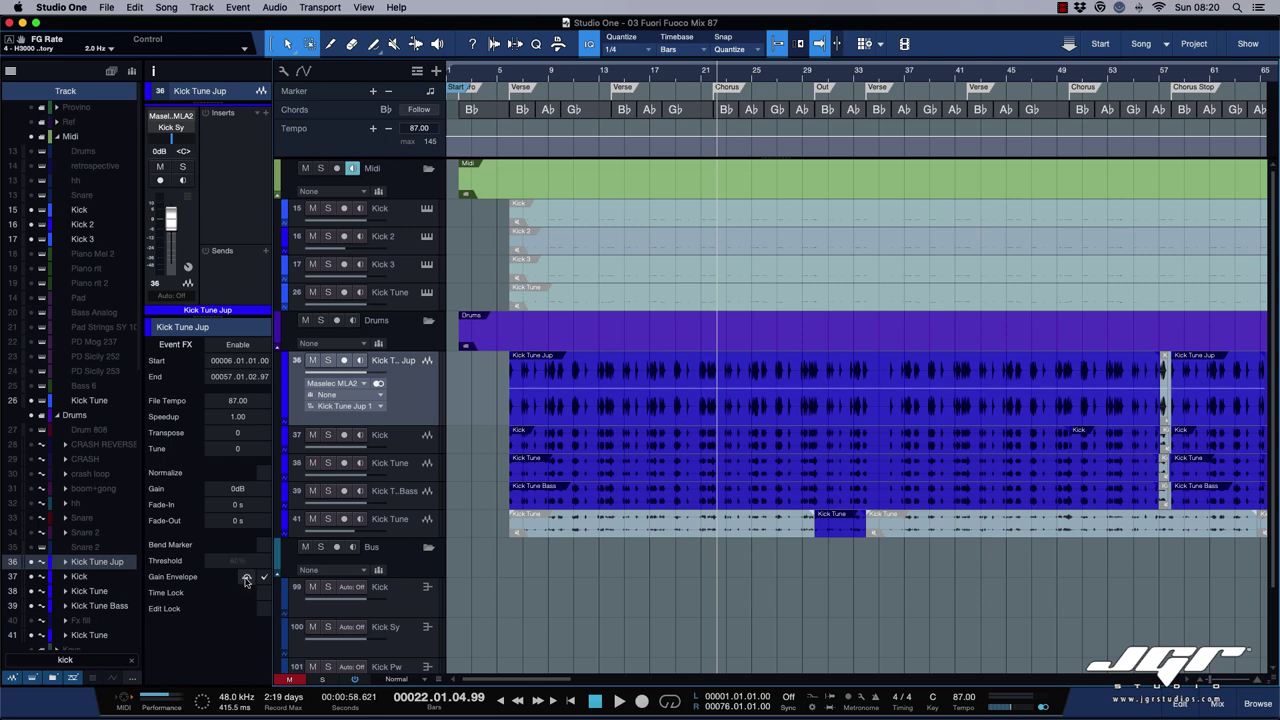
click(246, 578)
click(246, 578)
click(247, 579)
click(247, 579)
click(247, 579)
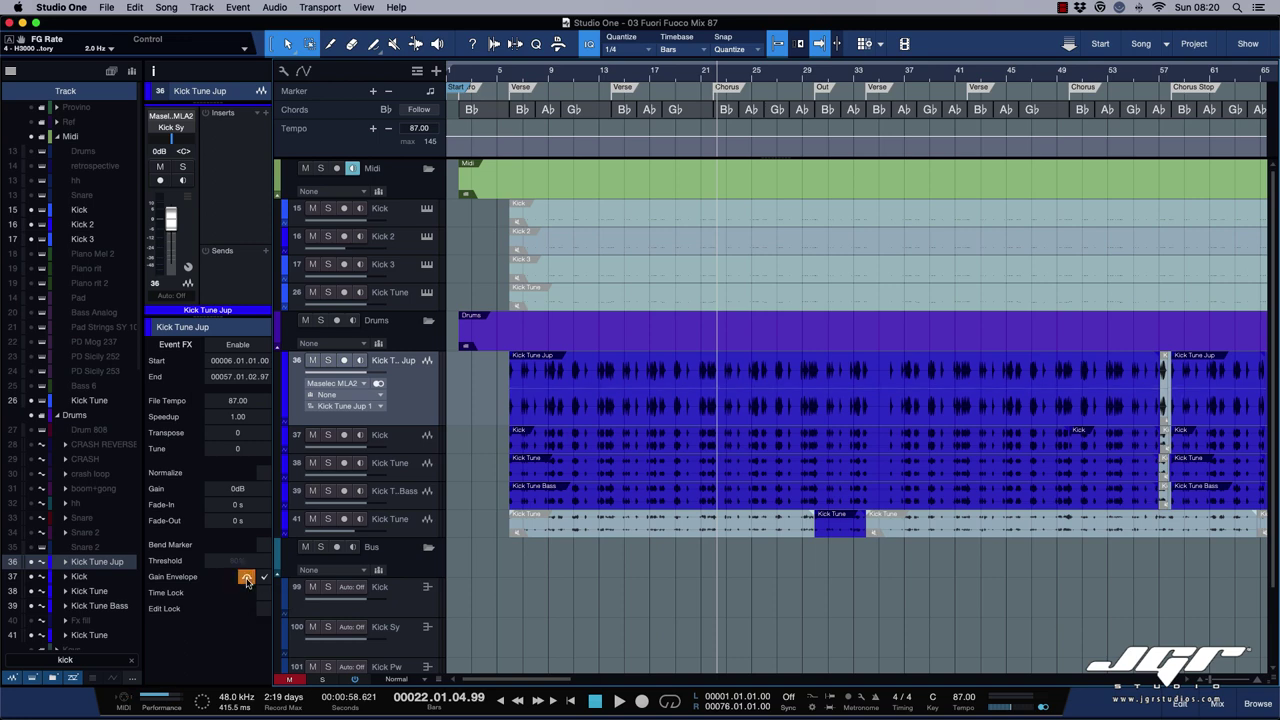
click(247, 579)
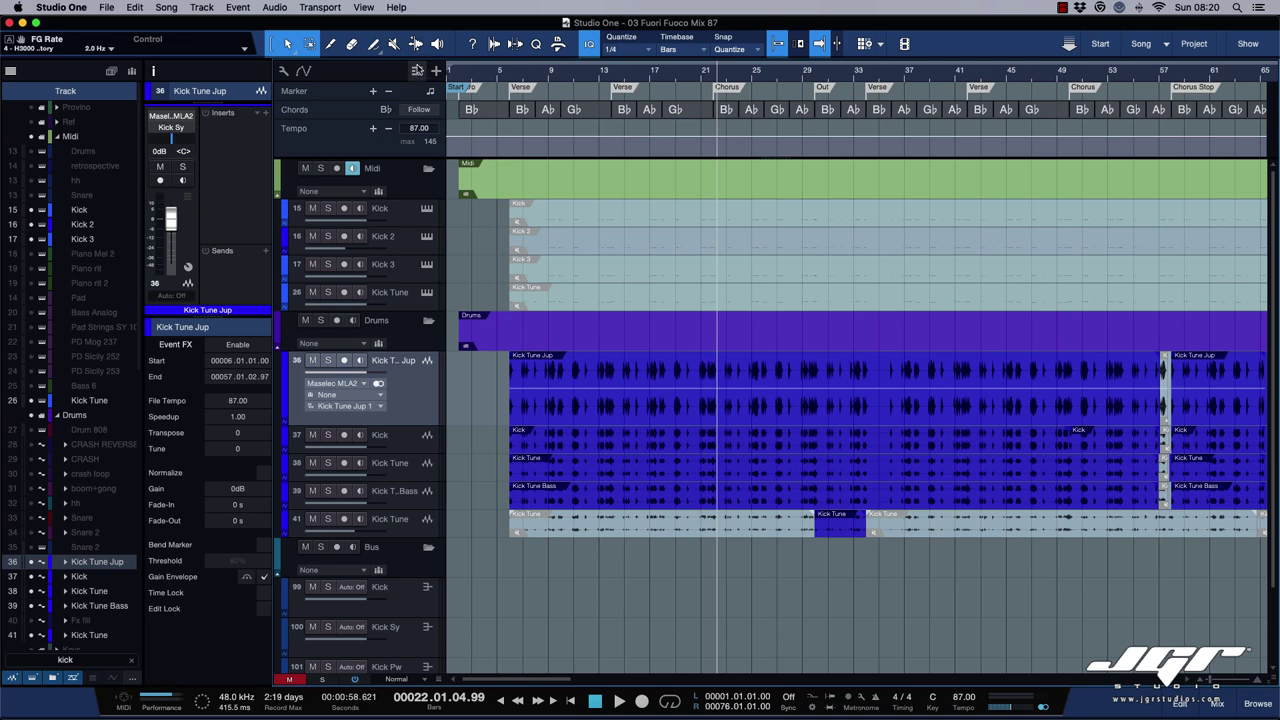
- Widen the track header column to reveal the global track buttons and show the Signature track
click(417, 73)
drag(463, 90, 468, 90)
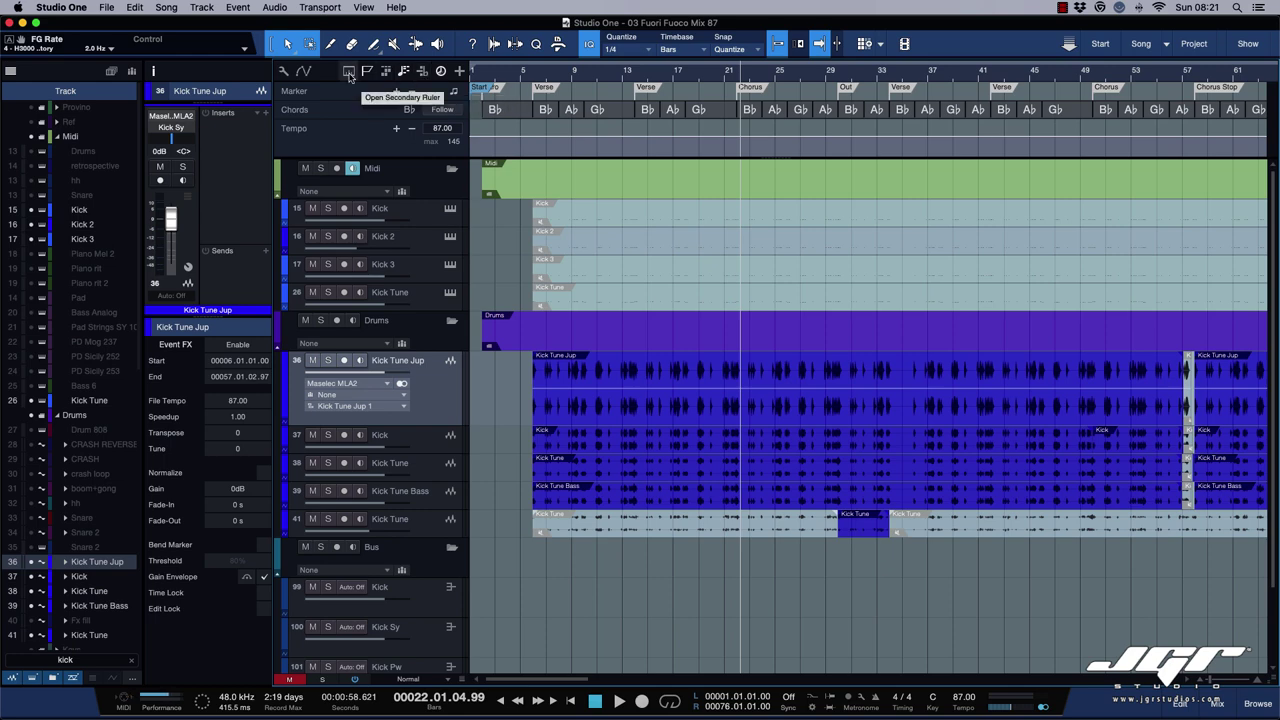
click(422, 72)
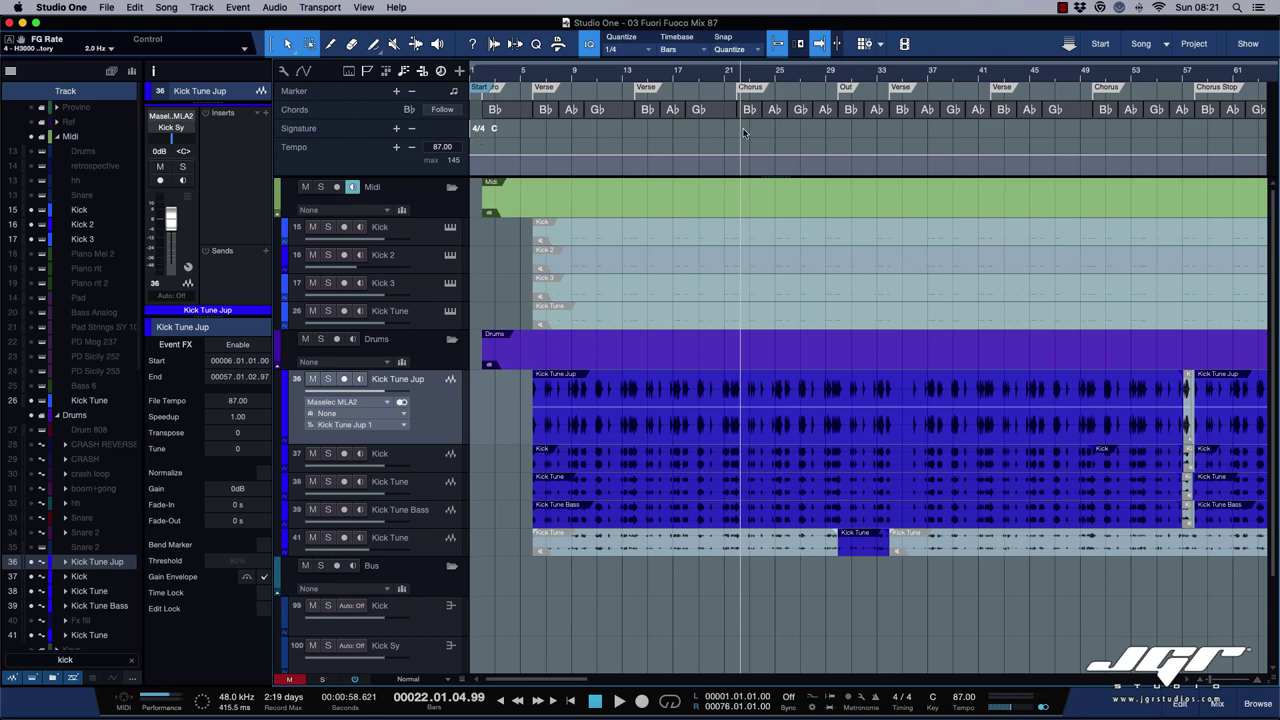
- Insert a 4/4 time signature in the Signature track at the playhead in bar 22
click(396, 129)
click(396, 129)
click(396, 129)
click(425, 146)
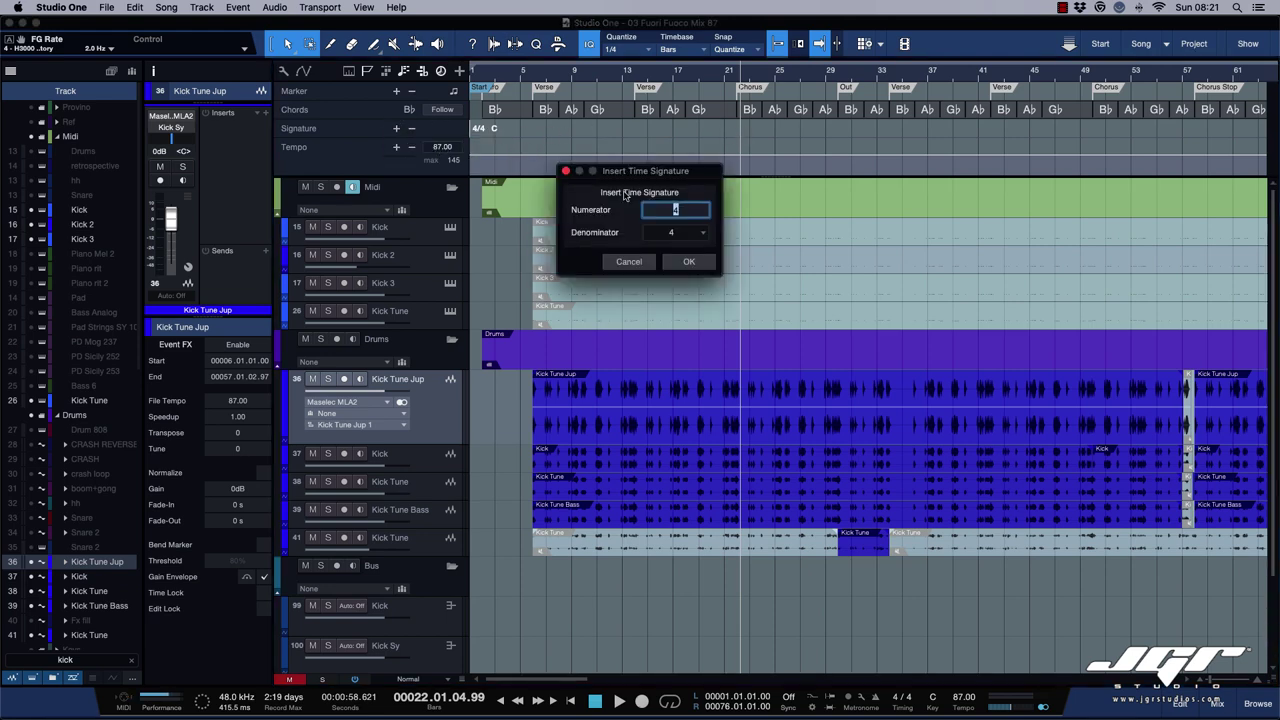
click(688, 262)
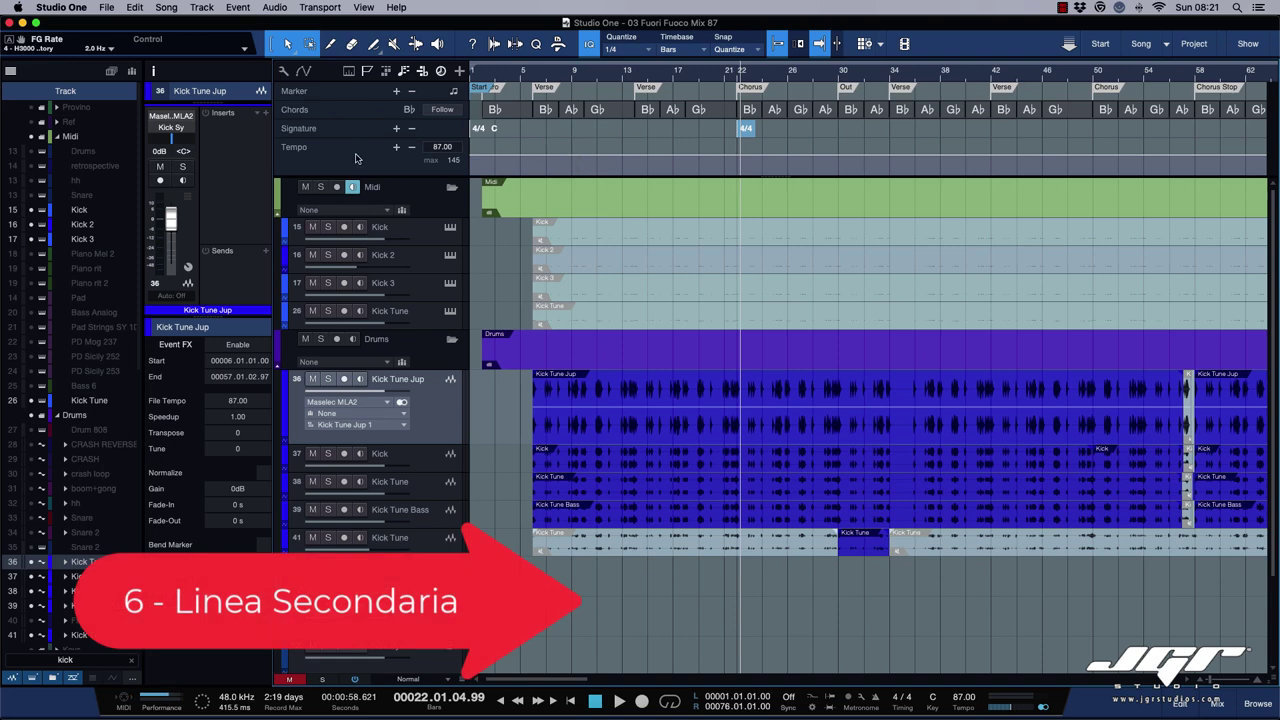
- Show the secondary ruler in Frames and use it to move the playhead to about bar 13
click(348, 71)
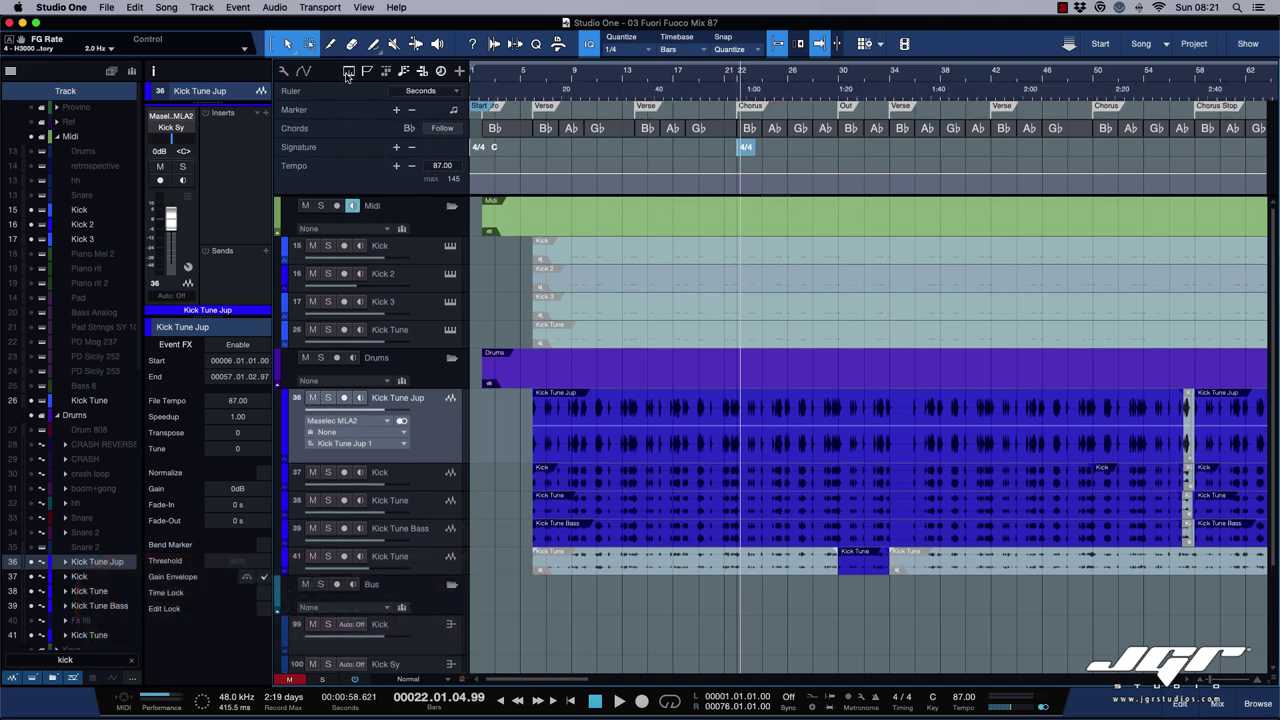
click(456, 91)
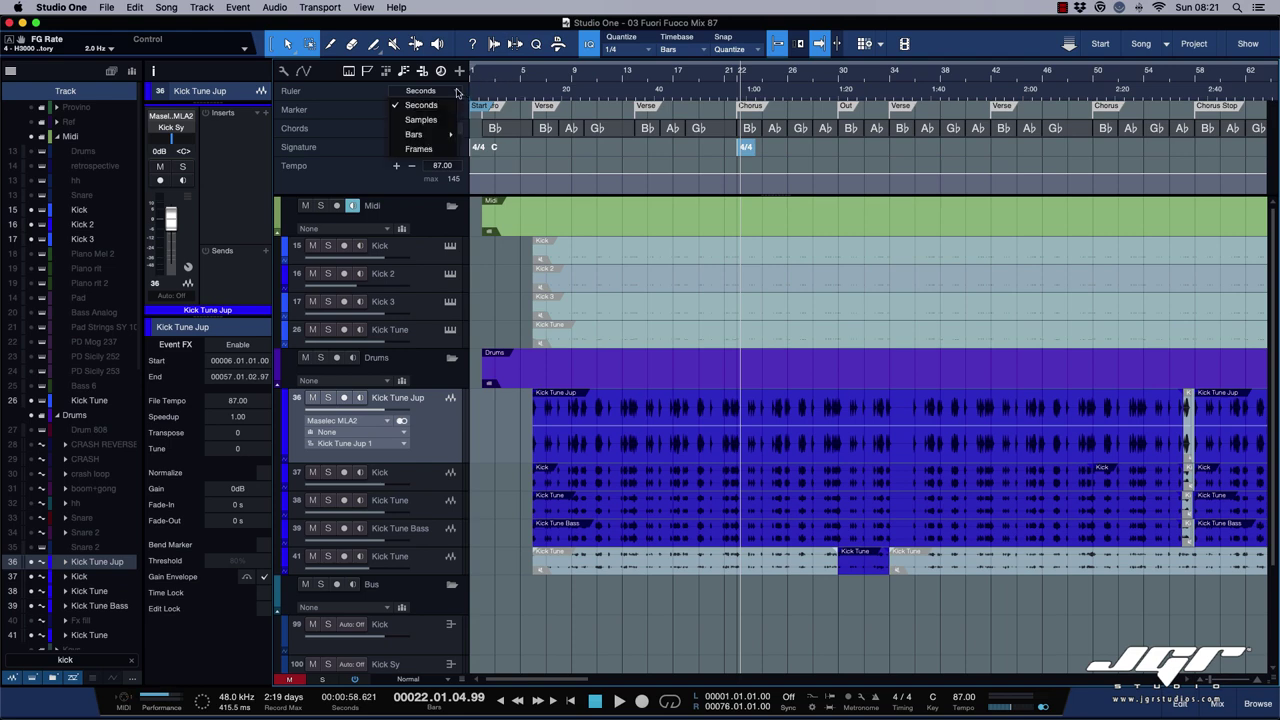
click(447, 150)
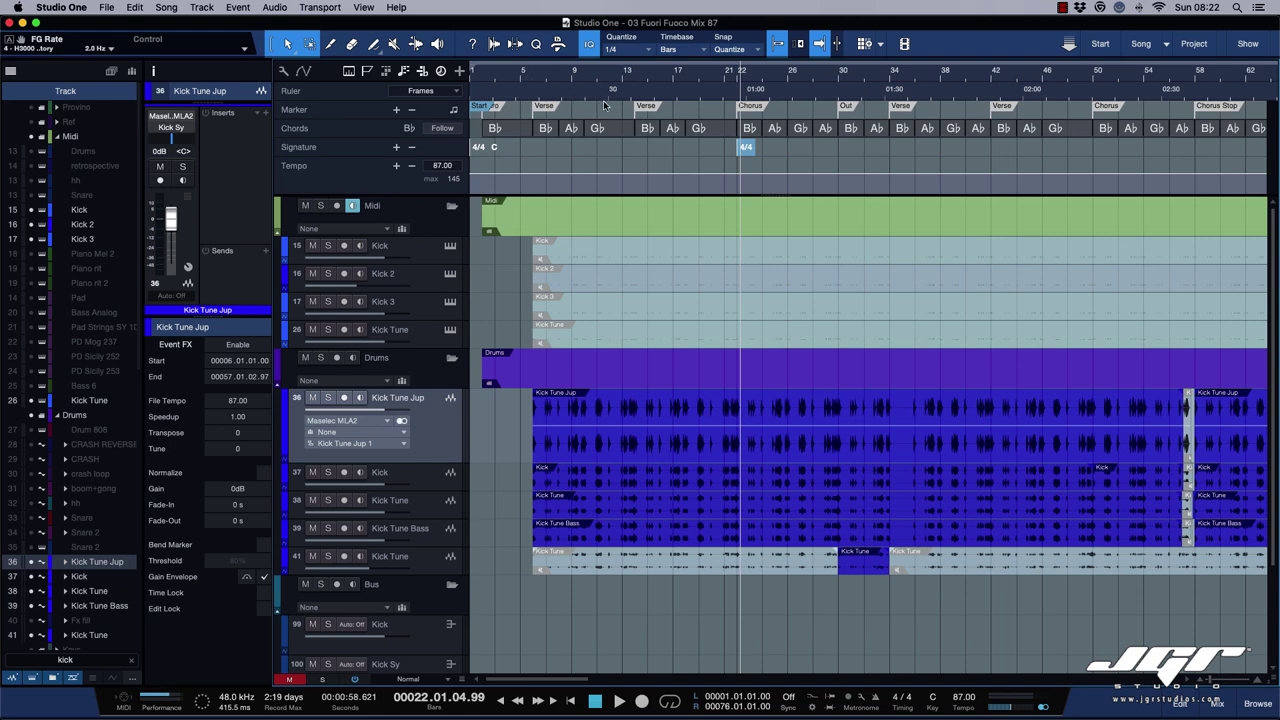
drag(705, 98, 632, 98)
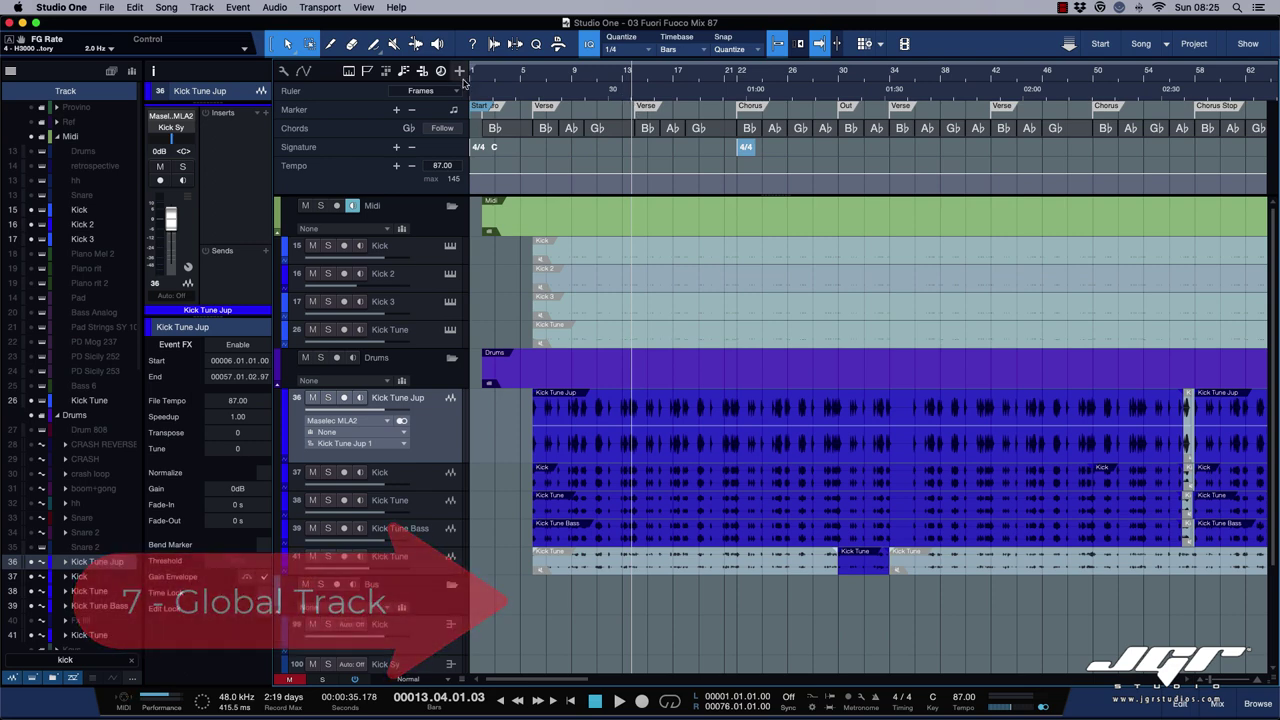
- Narrow the track header column so the global track buttons collapse into a list, and view that list
drag(466, 91, 450, 91)
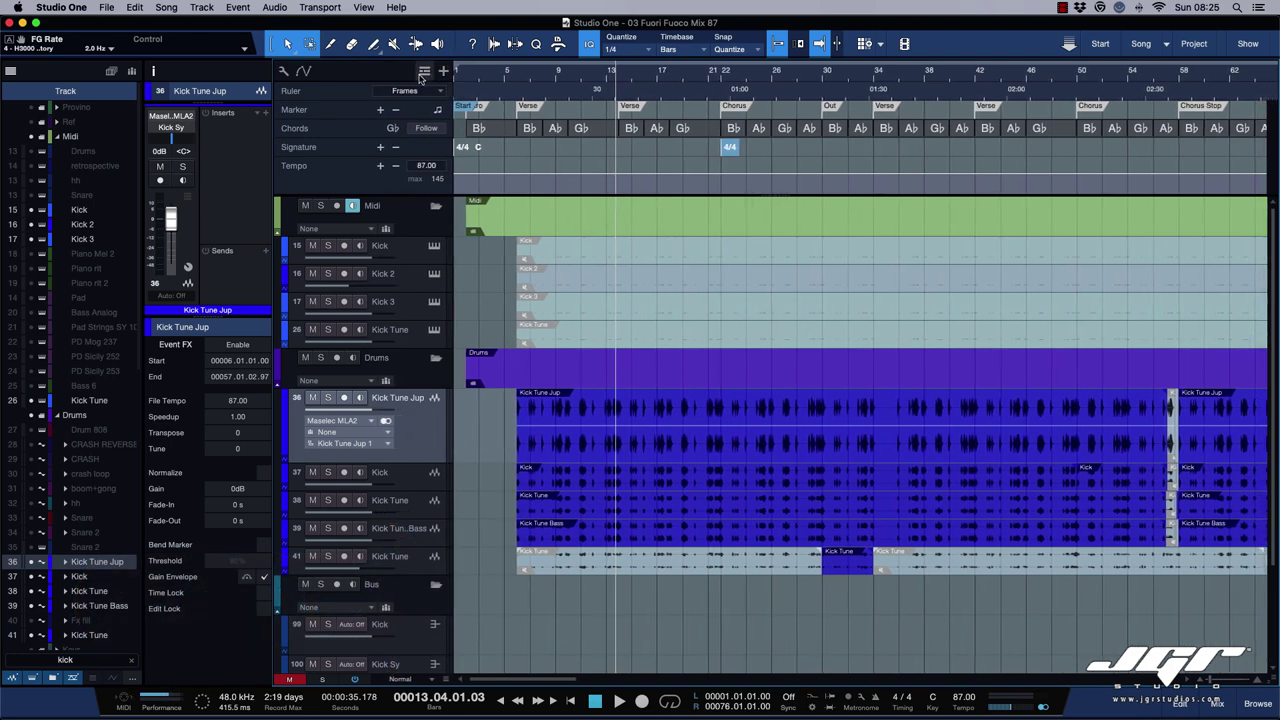
click(424, 72)
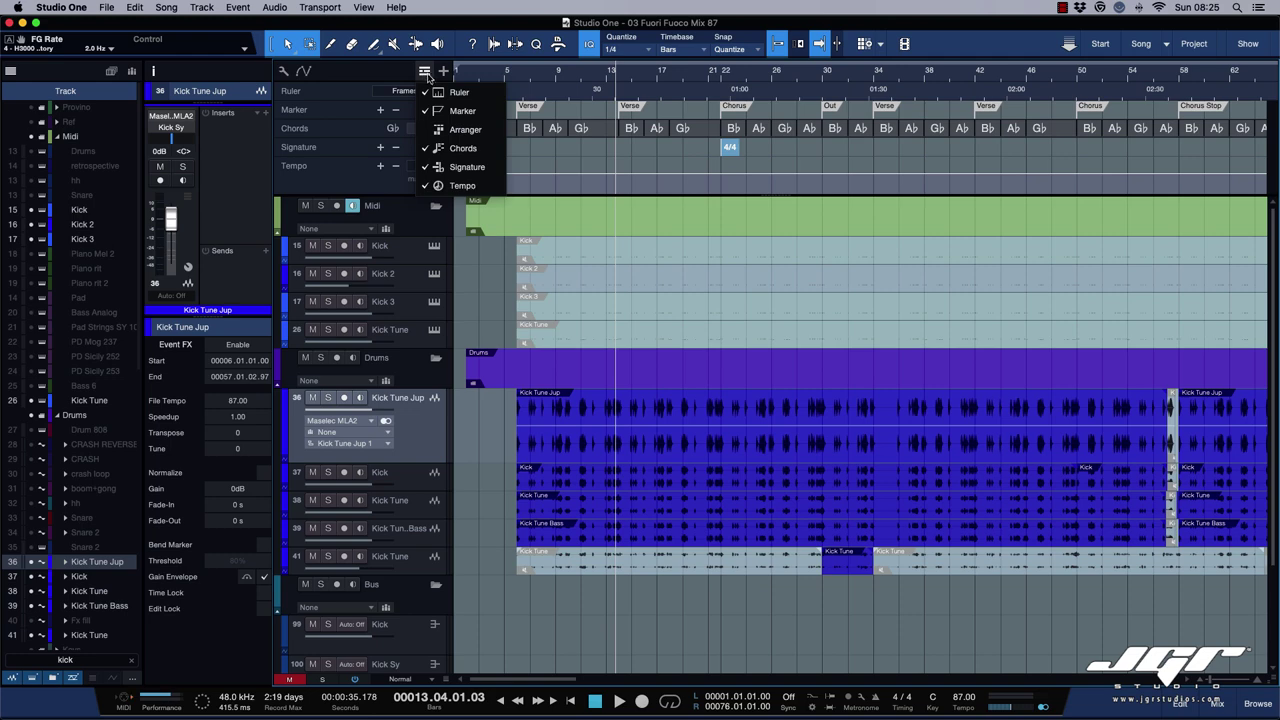
click(402, 70)
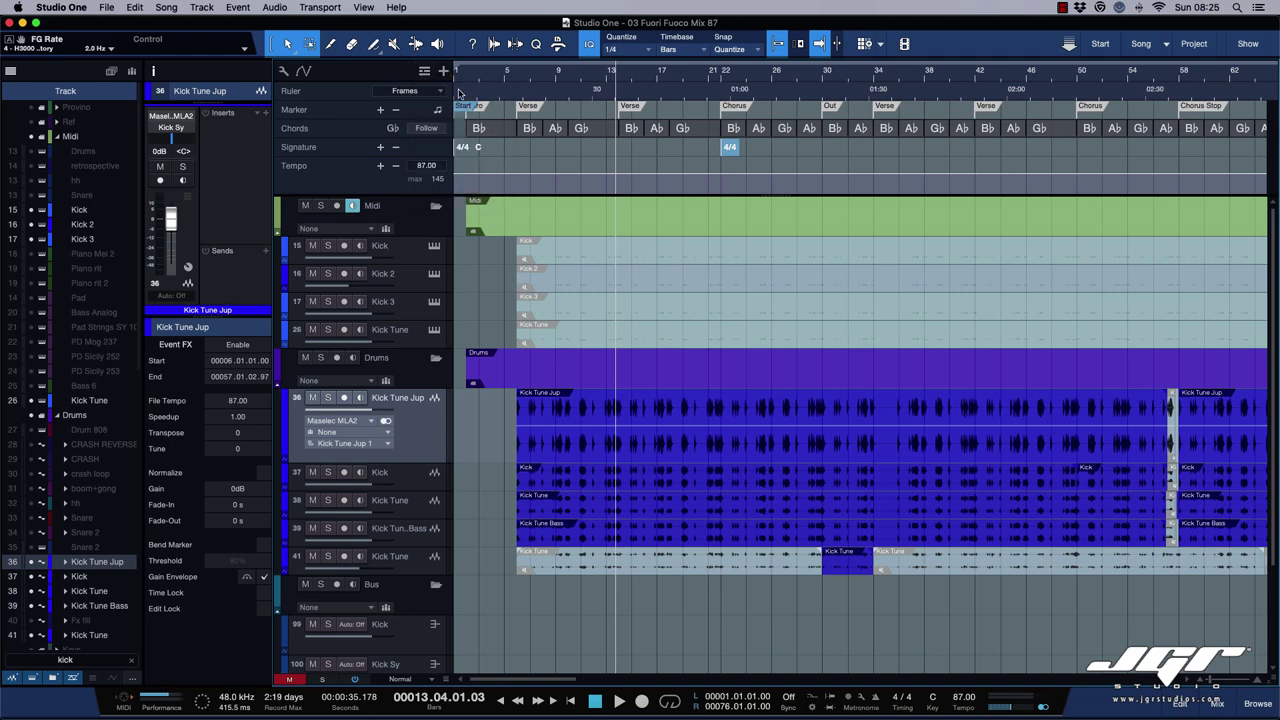
drag(450, 97, 440, 97)
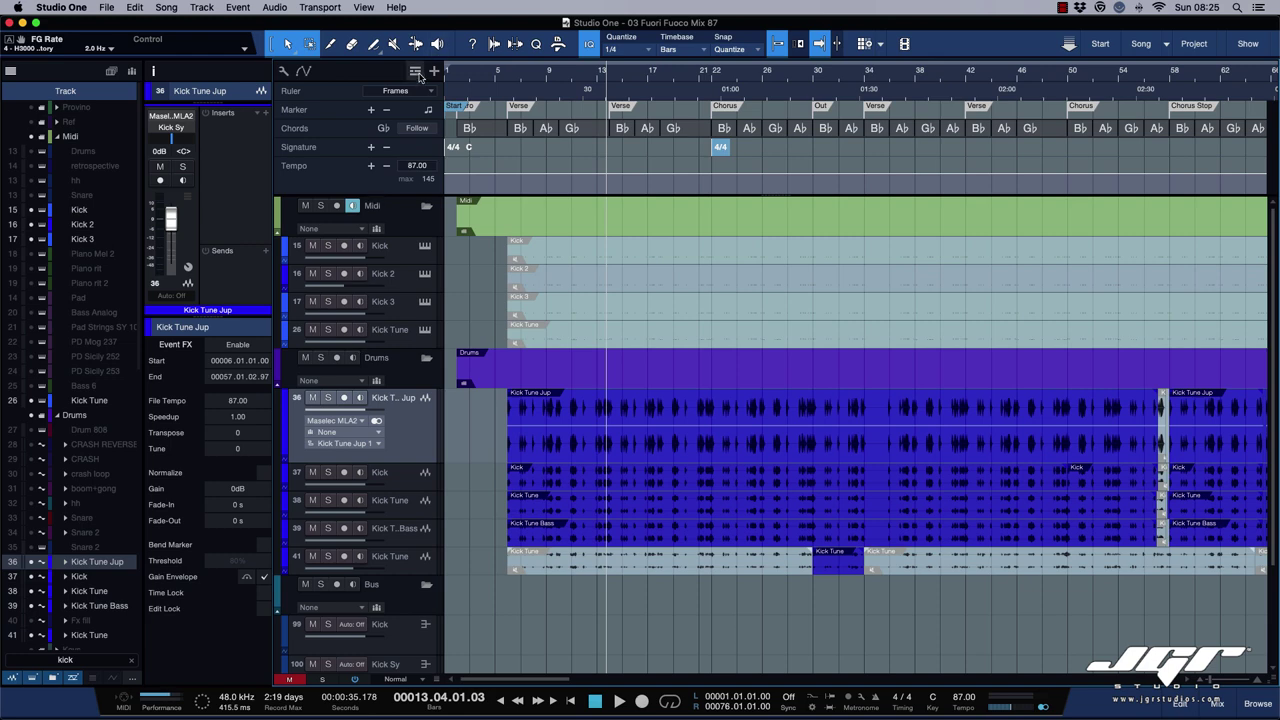
- Show the Arranger track in the arrangement and hide it again
click(416, 71)
click(431, 130)
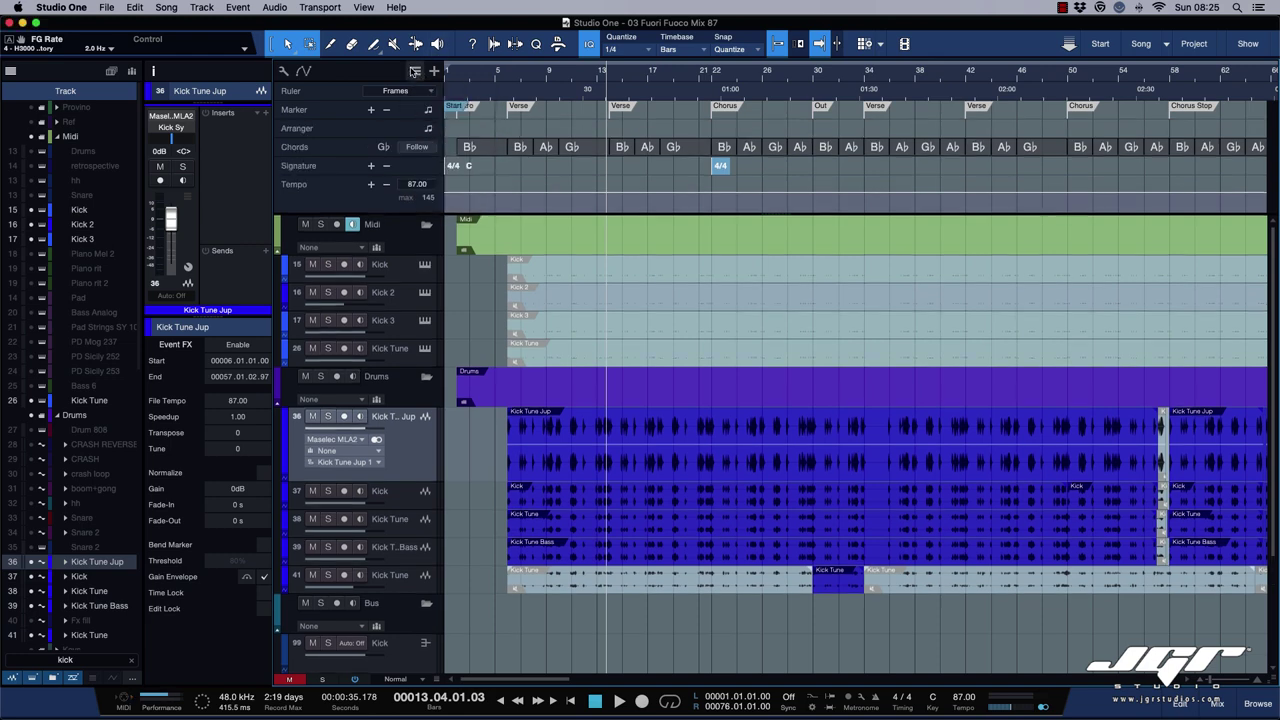
click(416, 71)
click(440, 130)
- Hide the secondary Ruler and the Marker track from the arrangement
click(416, 71)
click(416, 91)
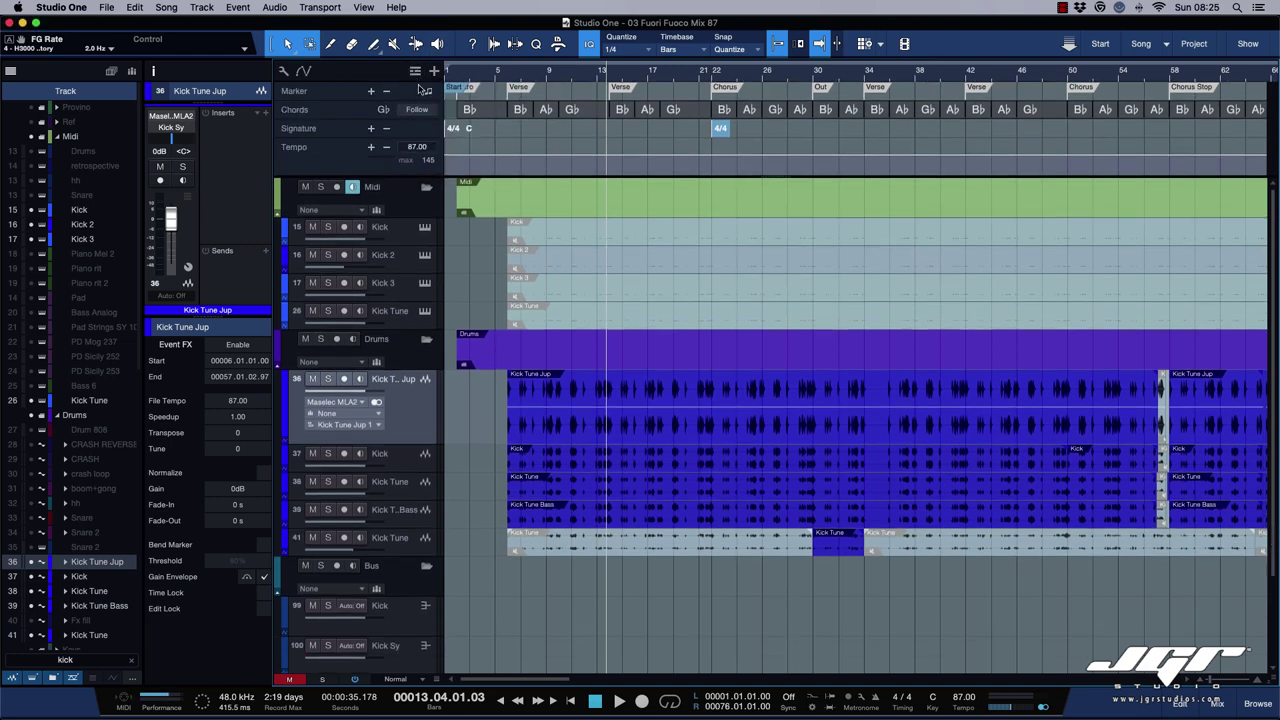
click(416, 71)
click(425, 111)
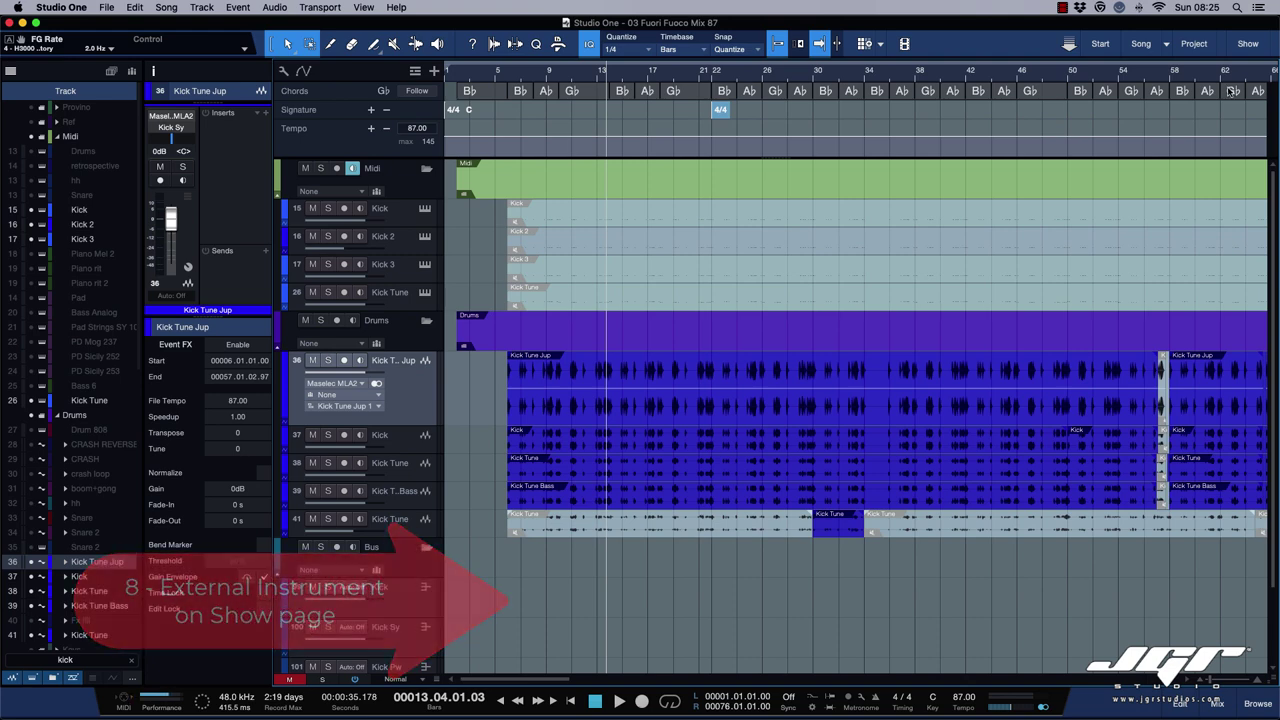
- Create a new show and open the Multi Instrument options of Player 1
click(1248, 43)
click(869, 370)
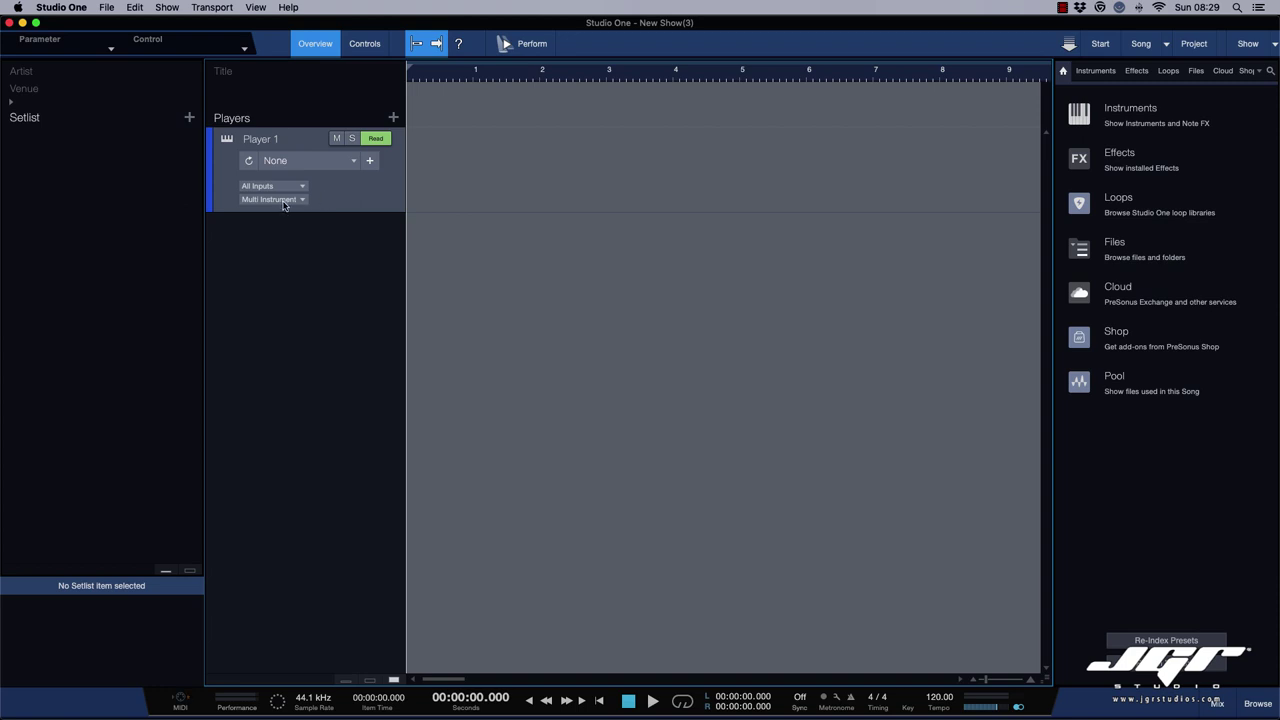
click(289, 202)
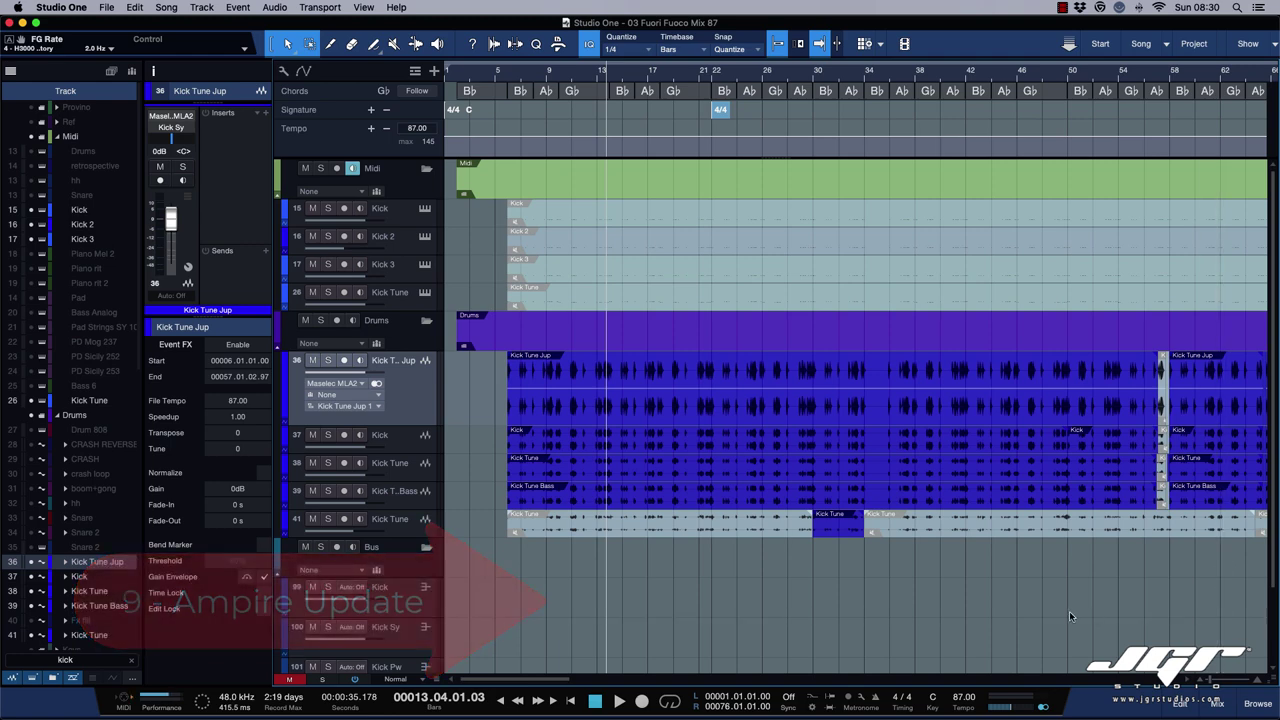
- Open the stomp picker for Ampire's second pedal slot on Kick Tune Jup and examine the pedal descriptions
scroll(1070, 611, down, 2)
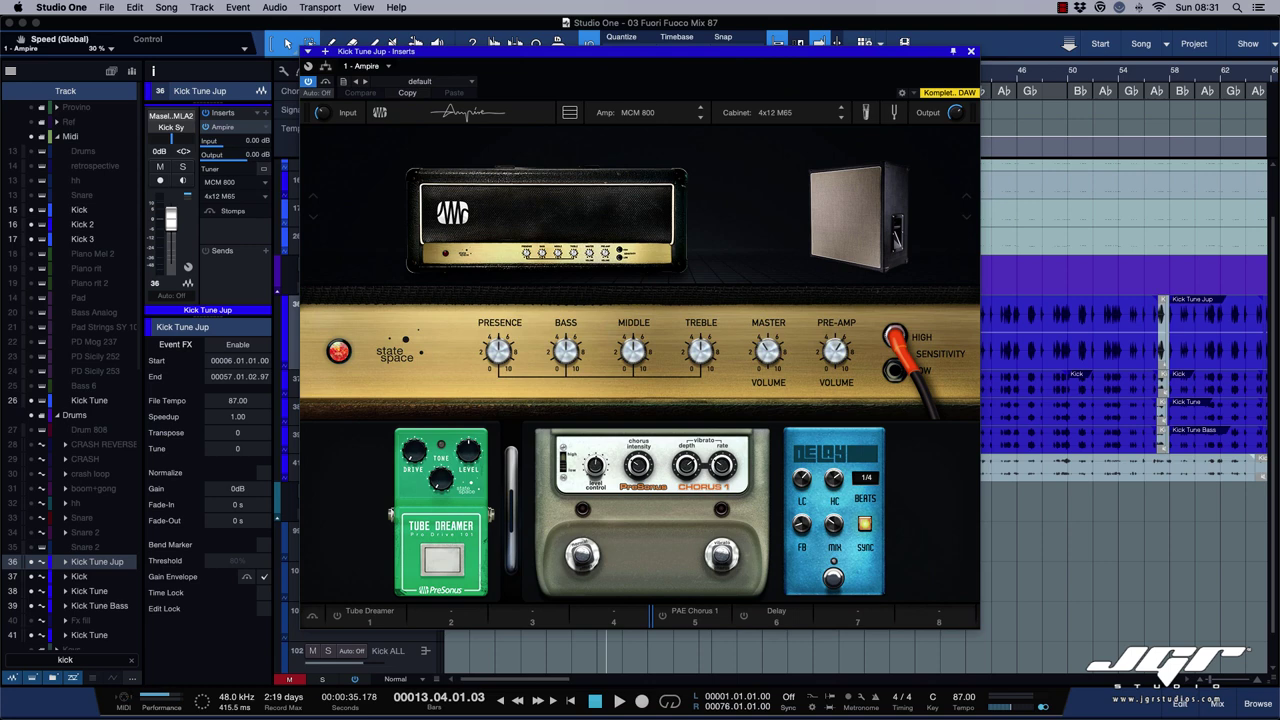
click(450, 616)
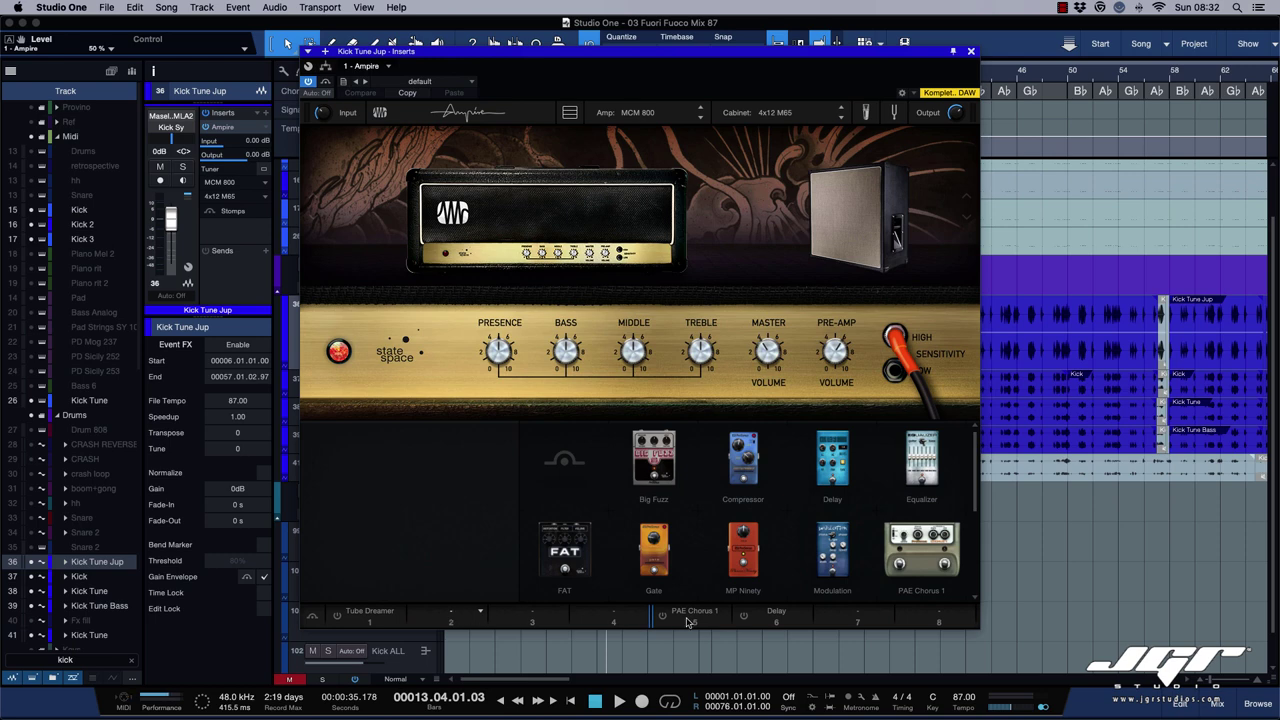
mouse_move(743, 545)
mouse_move(746, 459)
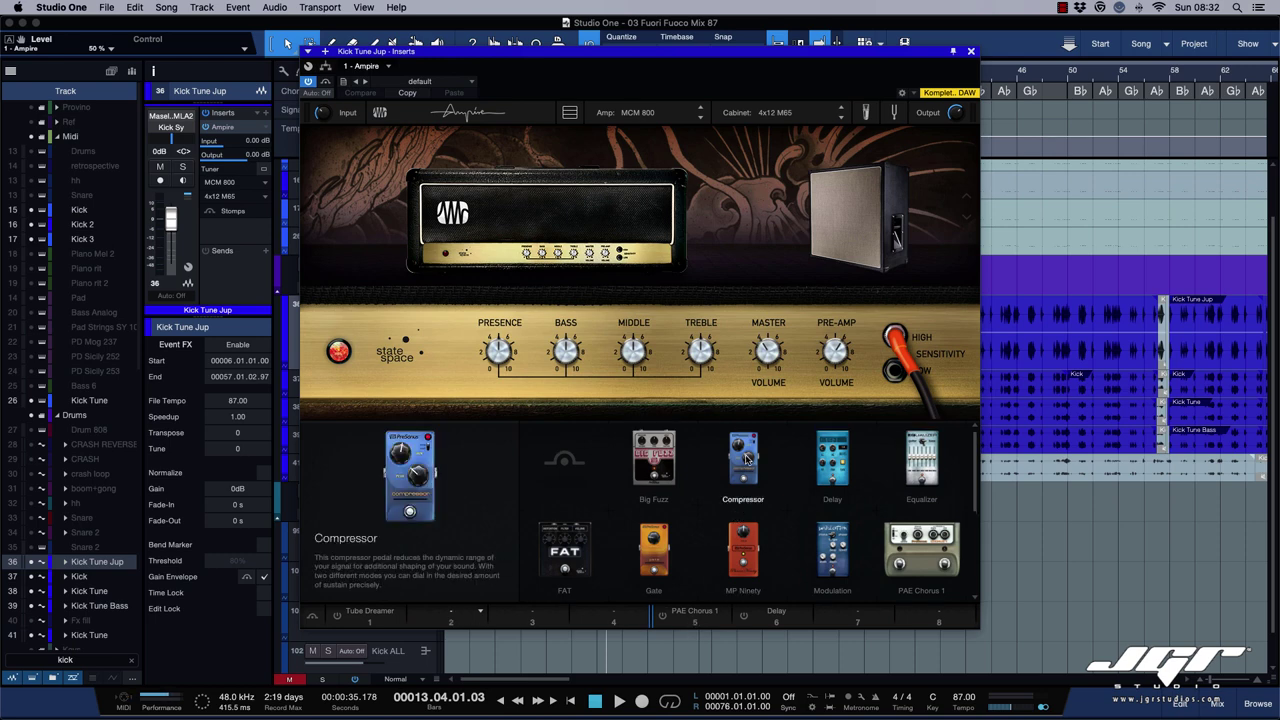
mouse_move(654, 571)
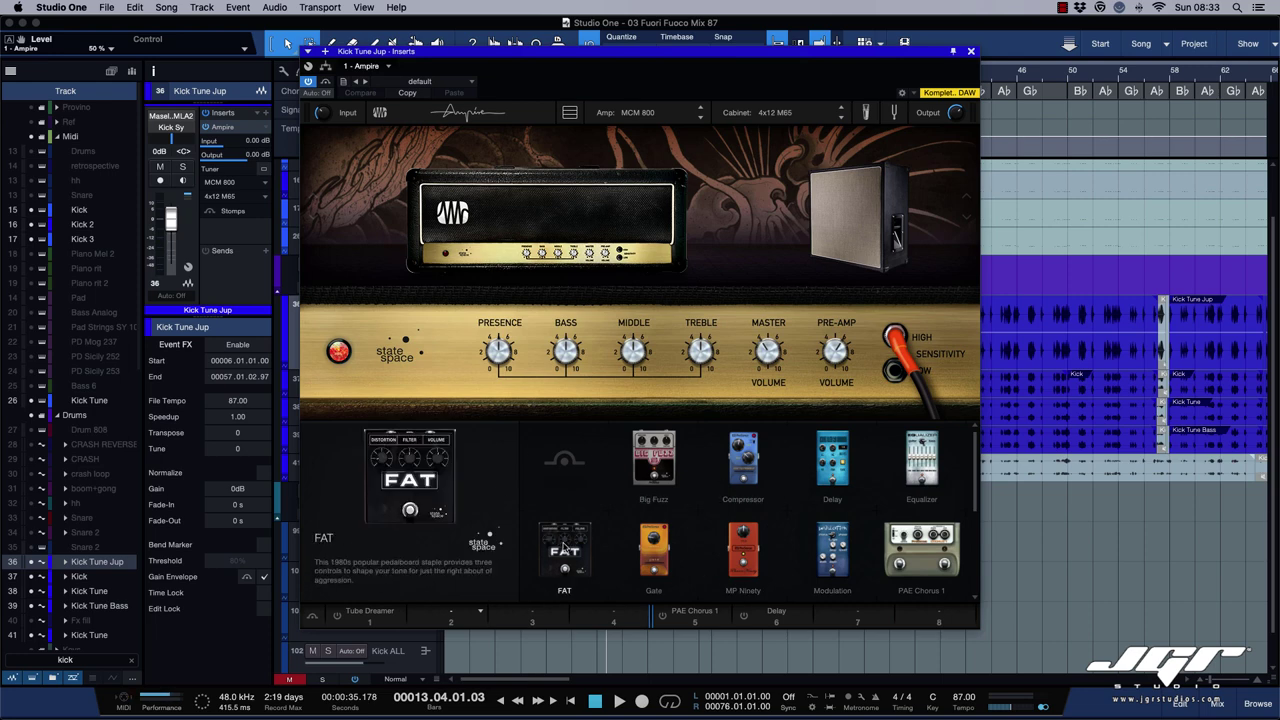
- Add a Pedalboard insert on Kick Tune Jup with a Gate in slot 1 and a Compressor in slot 2, and close its window
click(236, 130)
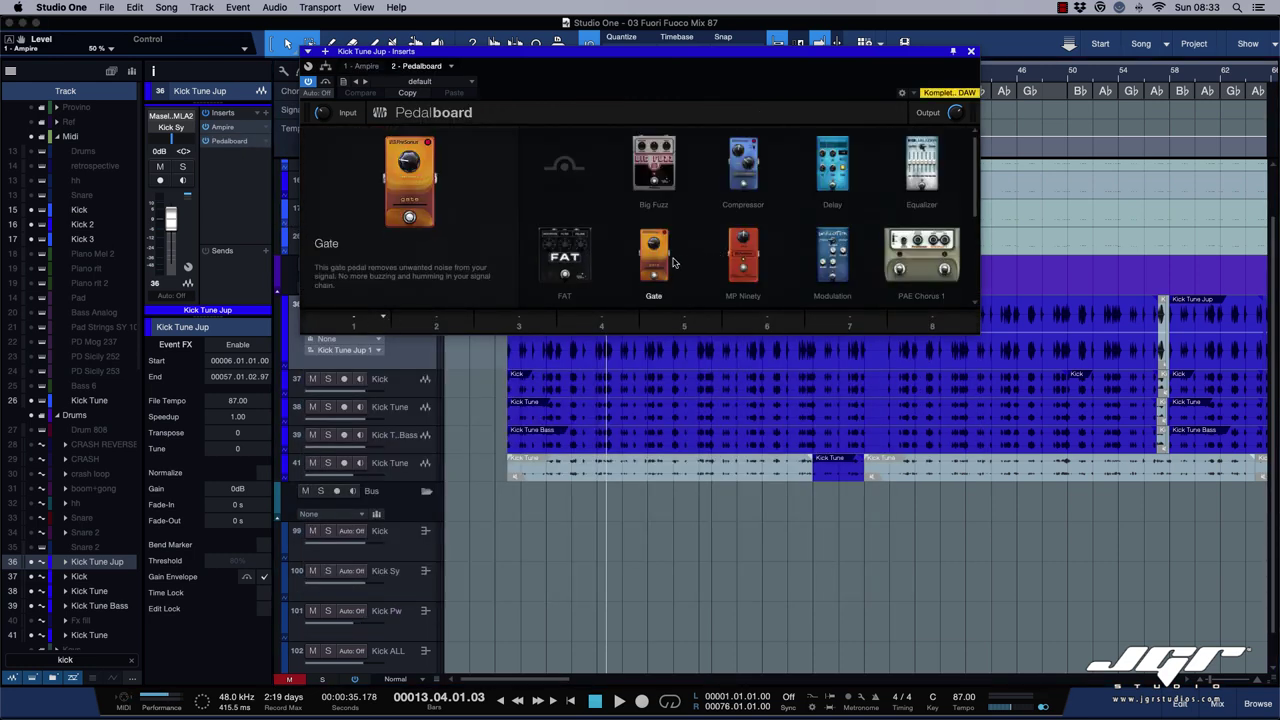
click(670, 262)
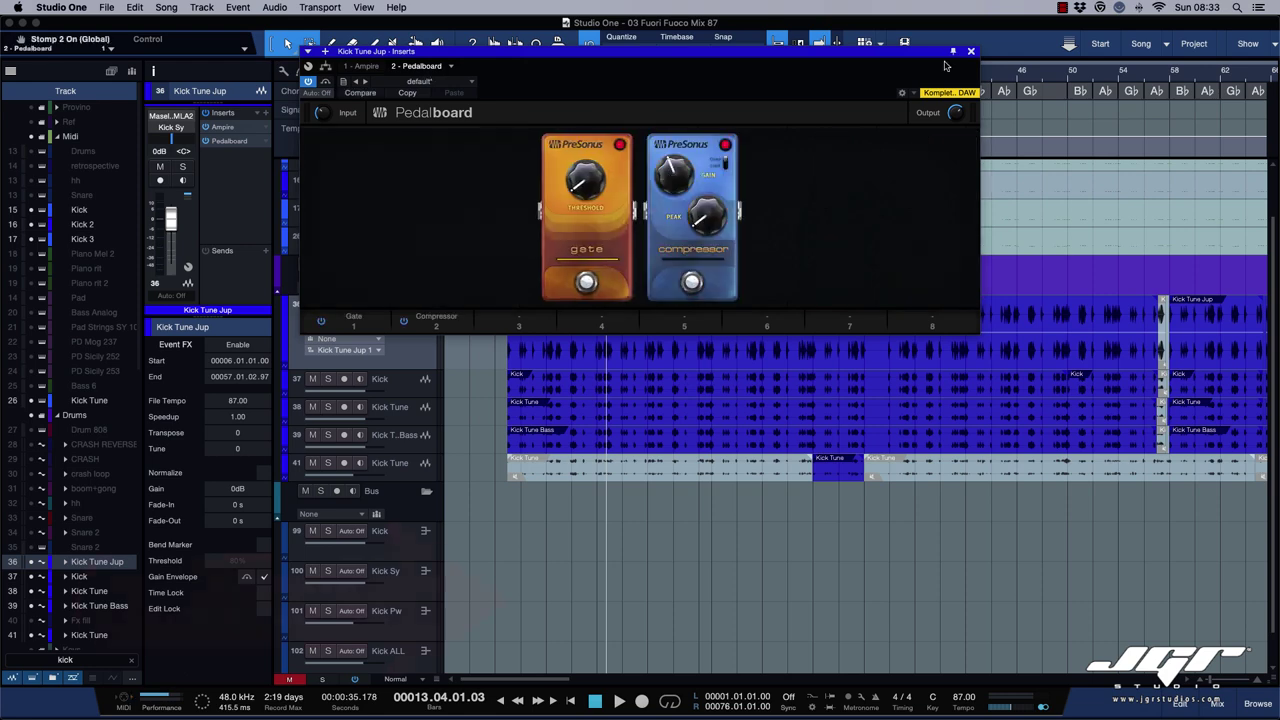
click(970, 52)
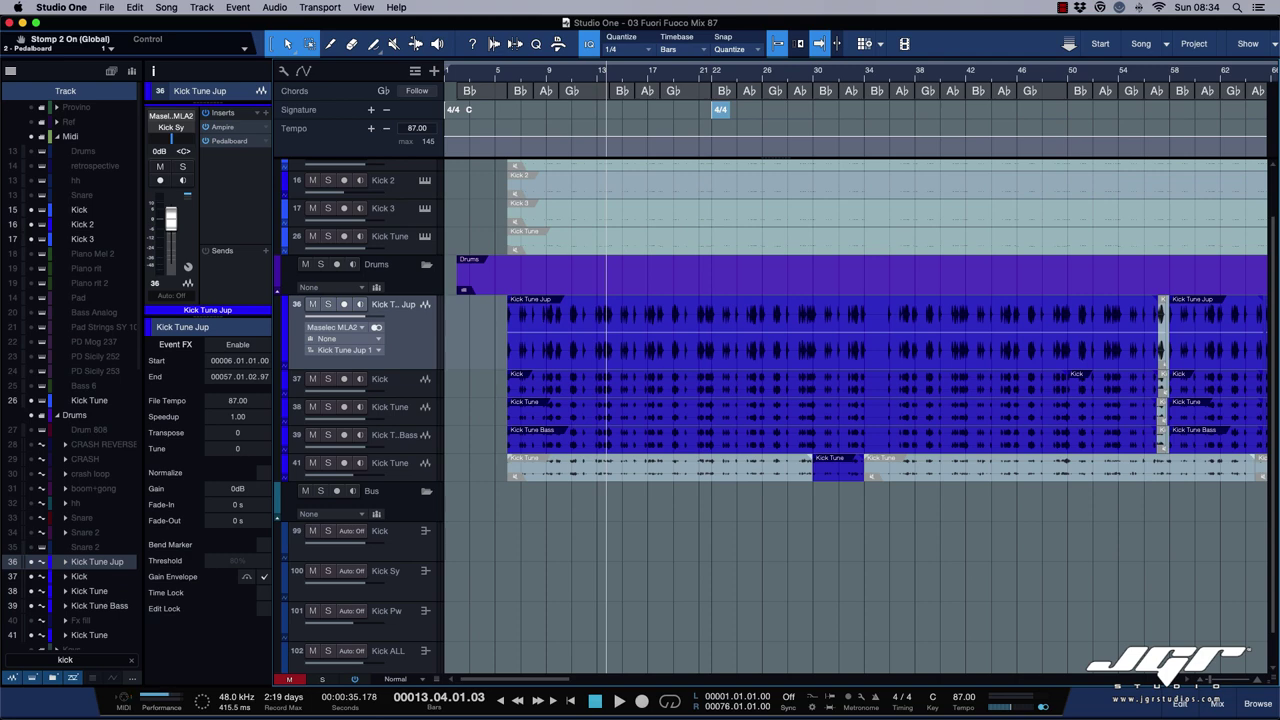
- Show the mixer, and expand and collapse Kontakt's output list in the Instruments rack
key(F3)
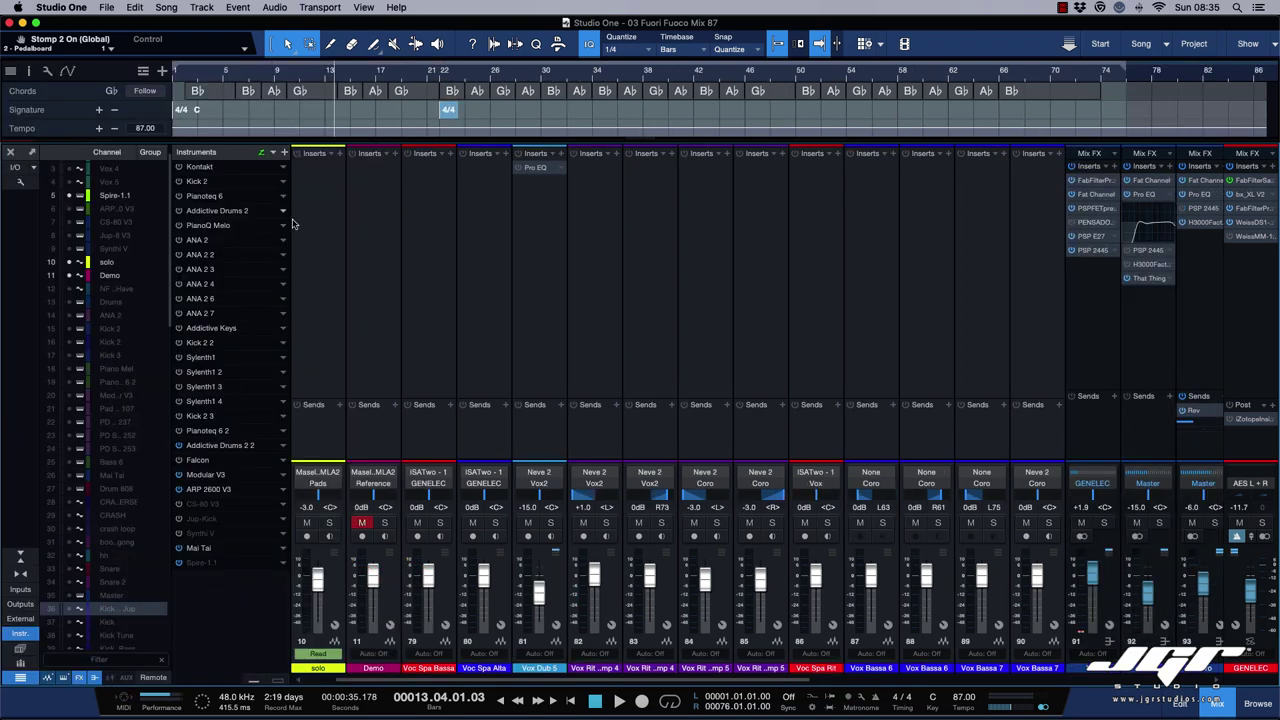
click(207, 169)
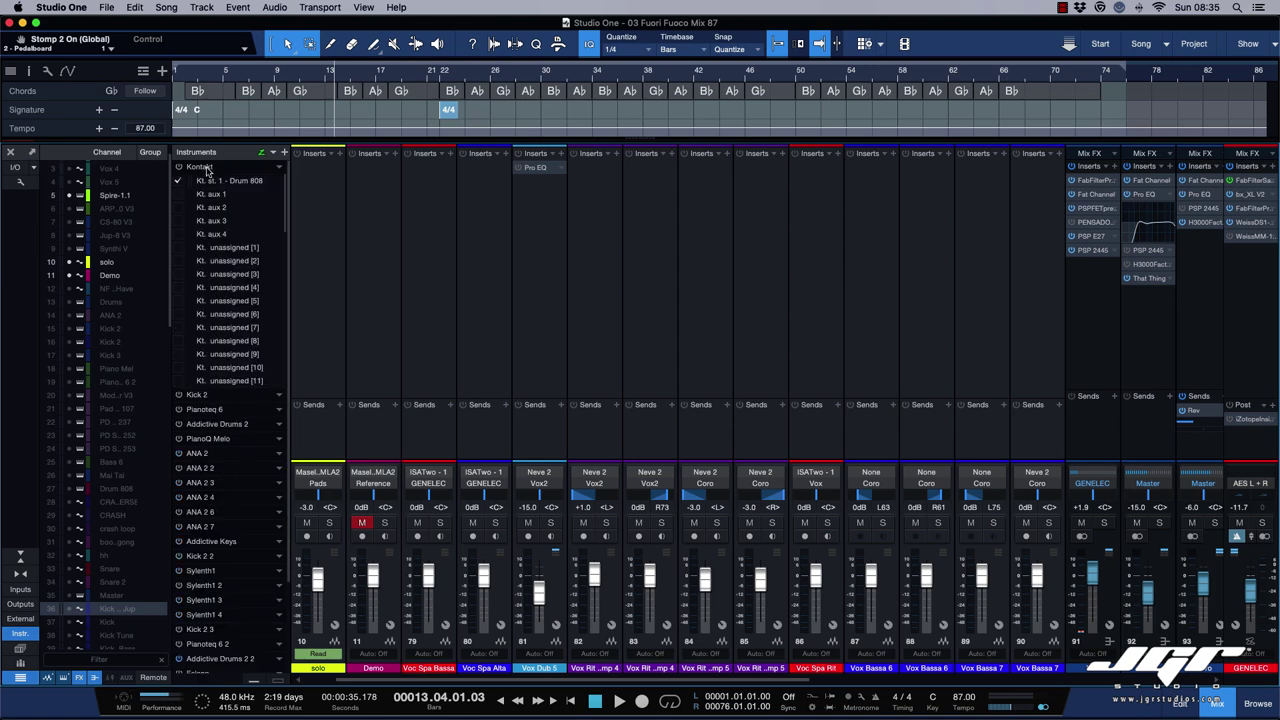
click(207, 169)
- Display the preset name under each instrument in the mixer's Instruments rack and hide the mixer
click(273, 151)
click(295, 252)
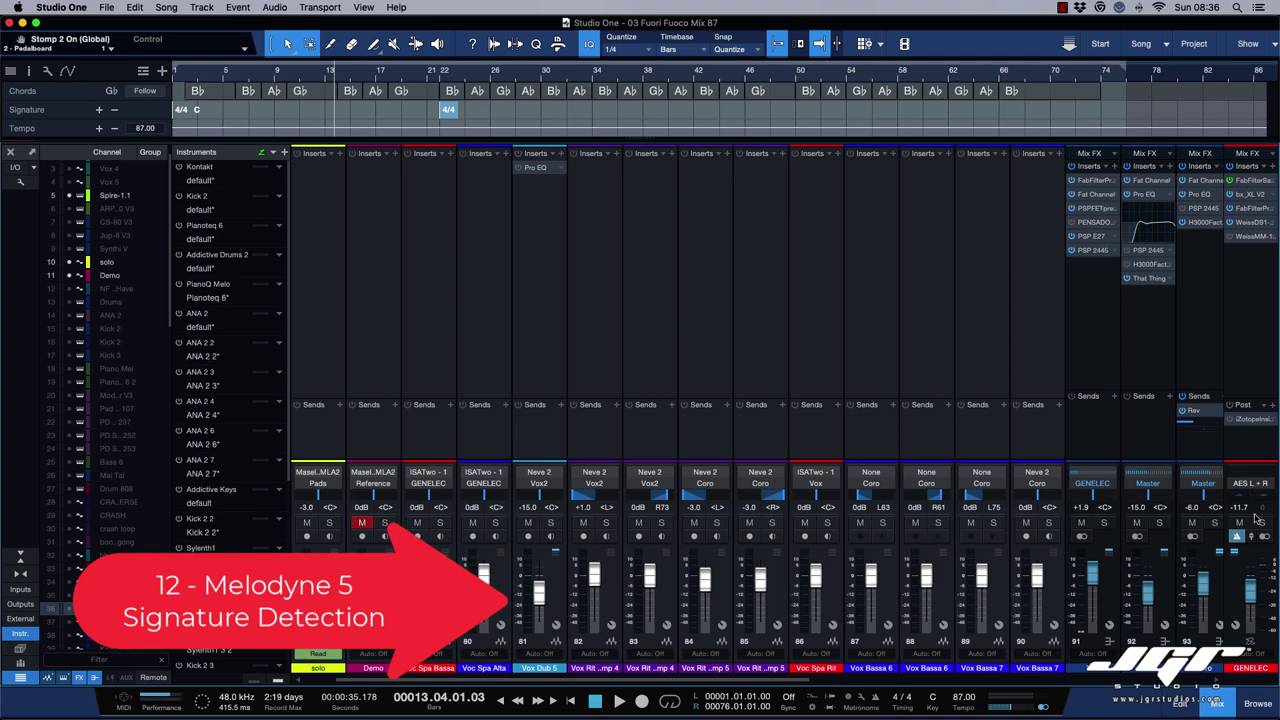
click(1218, 704)
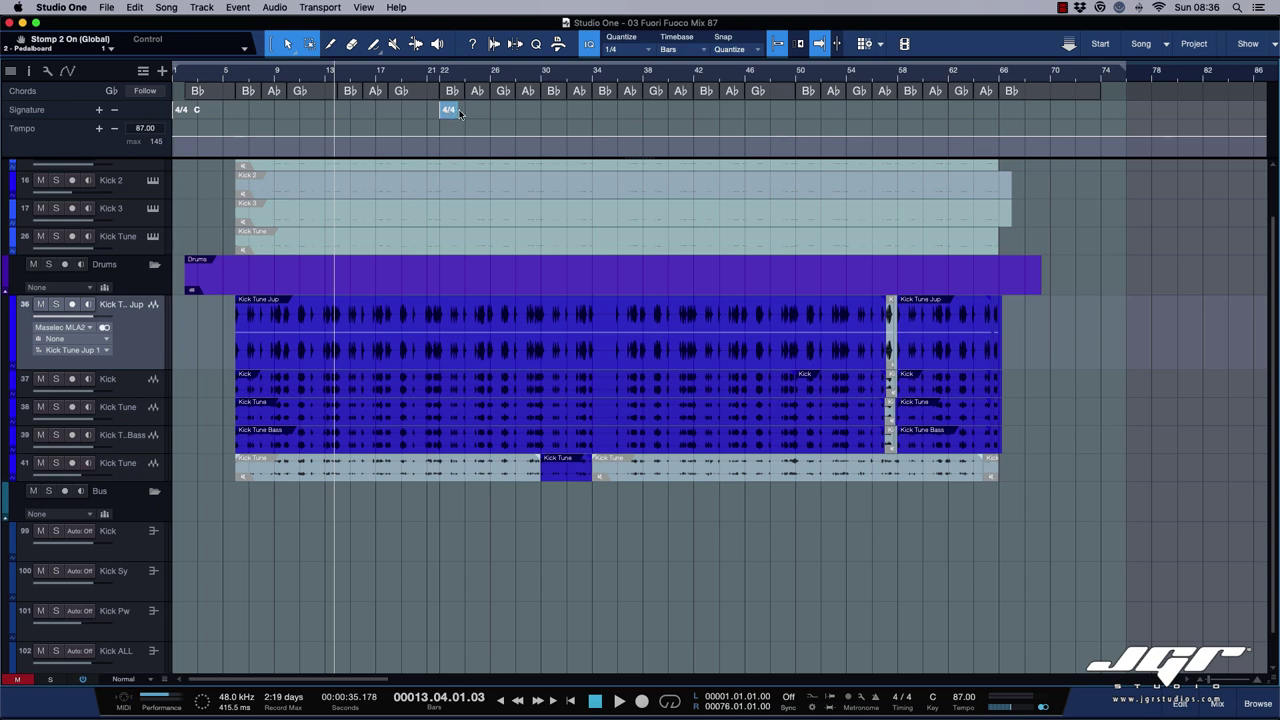
- View the Kick Tune Jup event's context menu and the layer list of the Voc Spa Bassa track
right_click(577, 358)
mouse_move(690, 645)
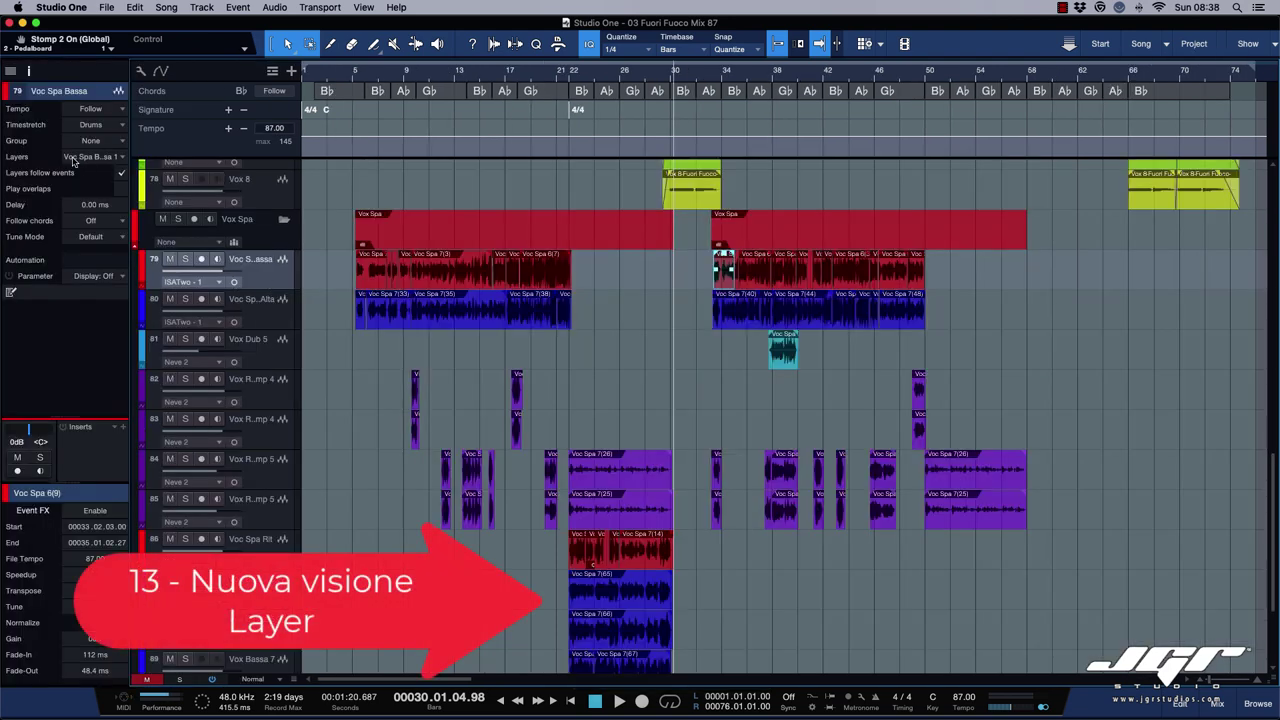
click(121, 158)
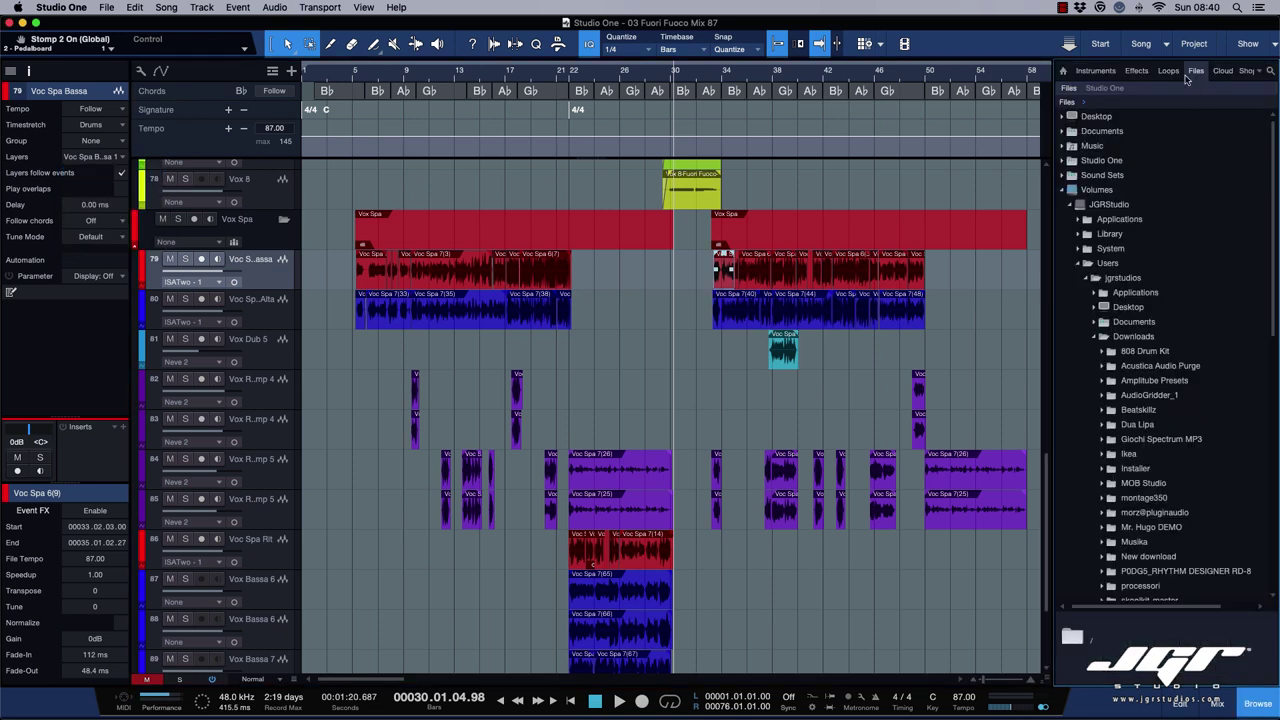
- Open the search field for the browser's files and switch the browser to the Cloud section
click(1270, 76)
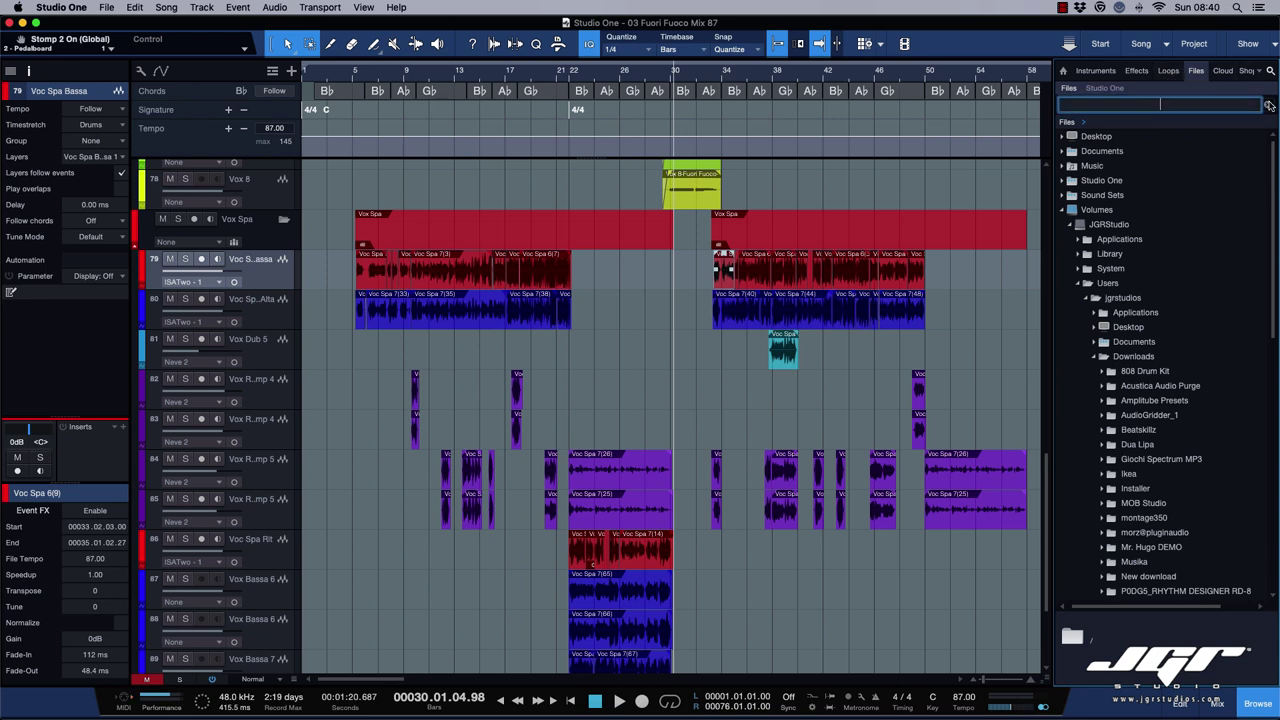
click(1222, 71)
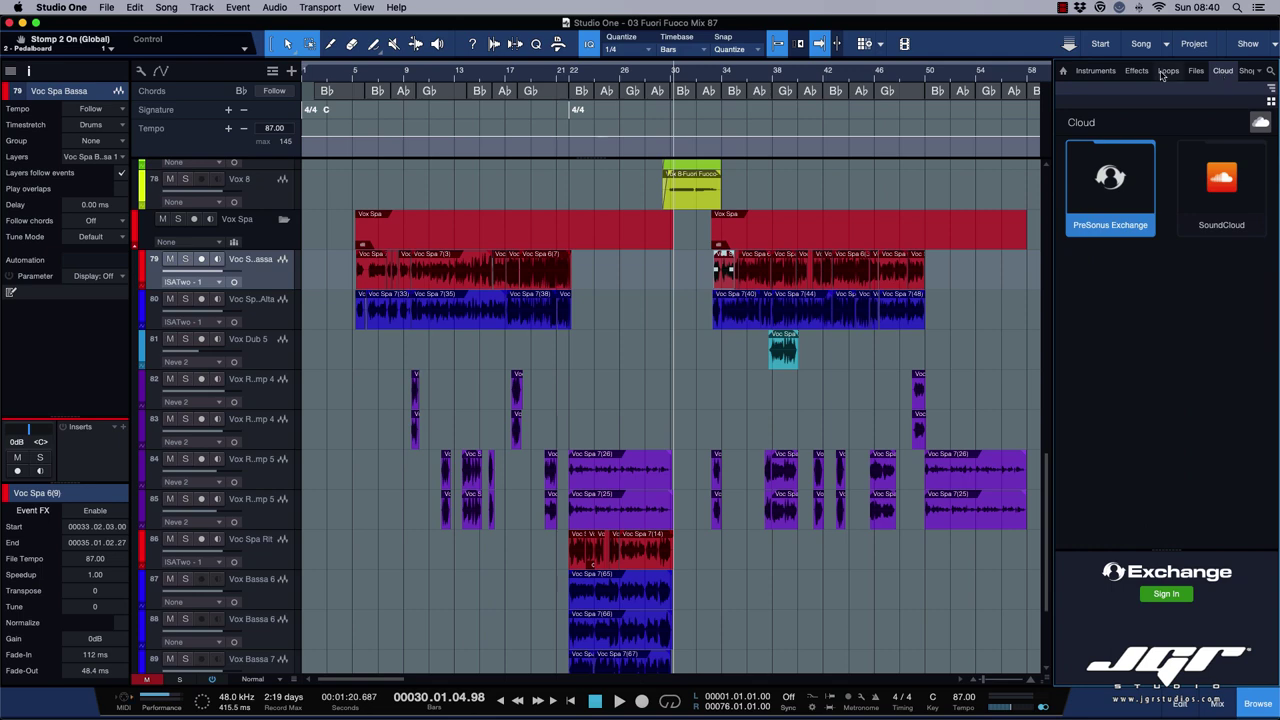